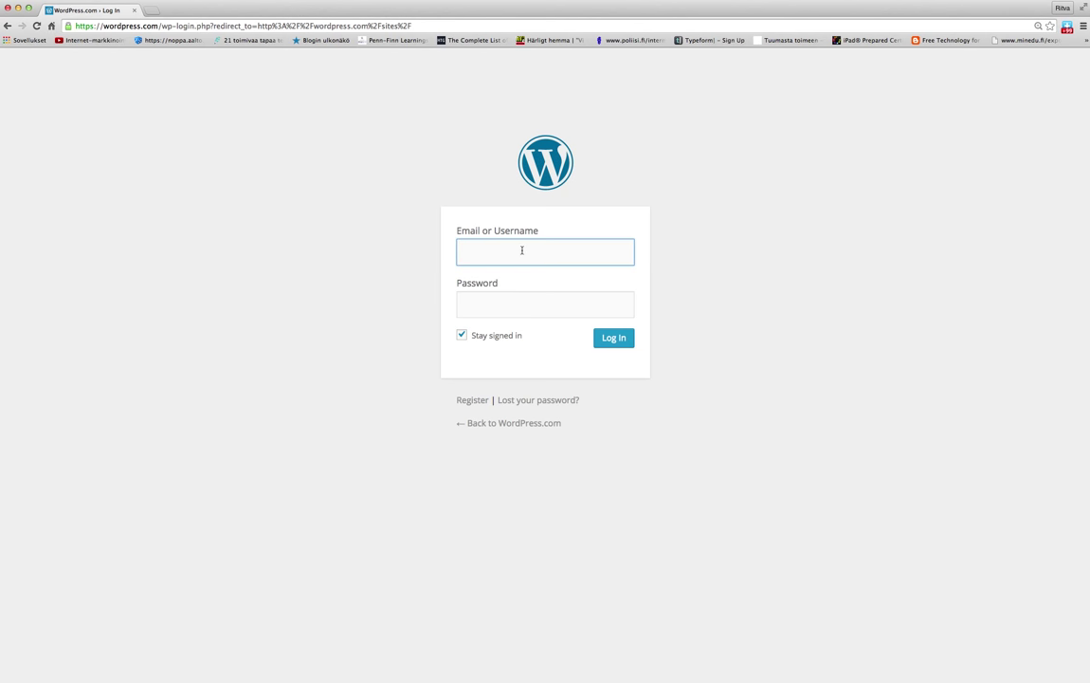
# Log in with the saved account username and the account password.
pyautogui.click(530, 250)
pyautogui.click(511, 272)
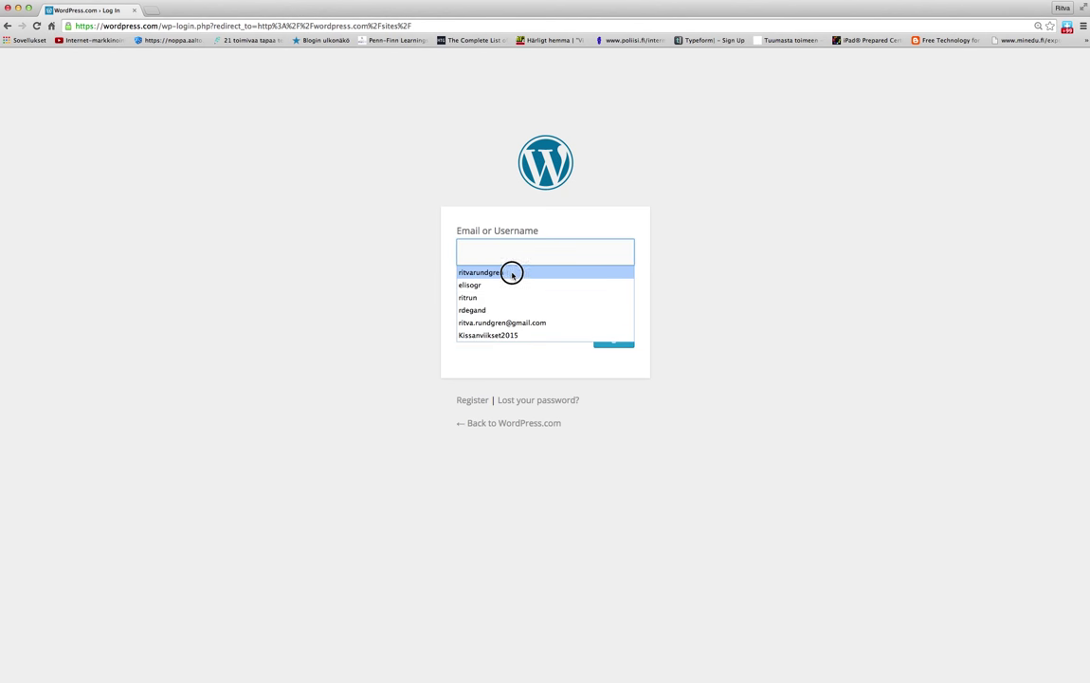
pyautogui.click(532, 305)
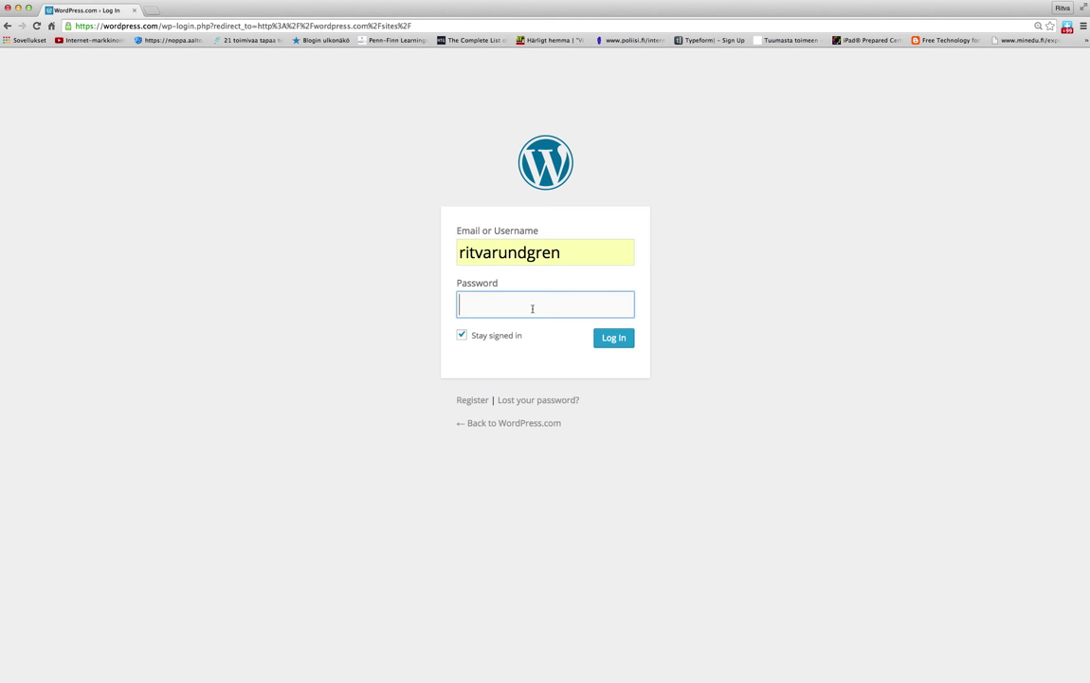
pyautogui.write('•••••••••••••')
pyautogui.click(613, 341)
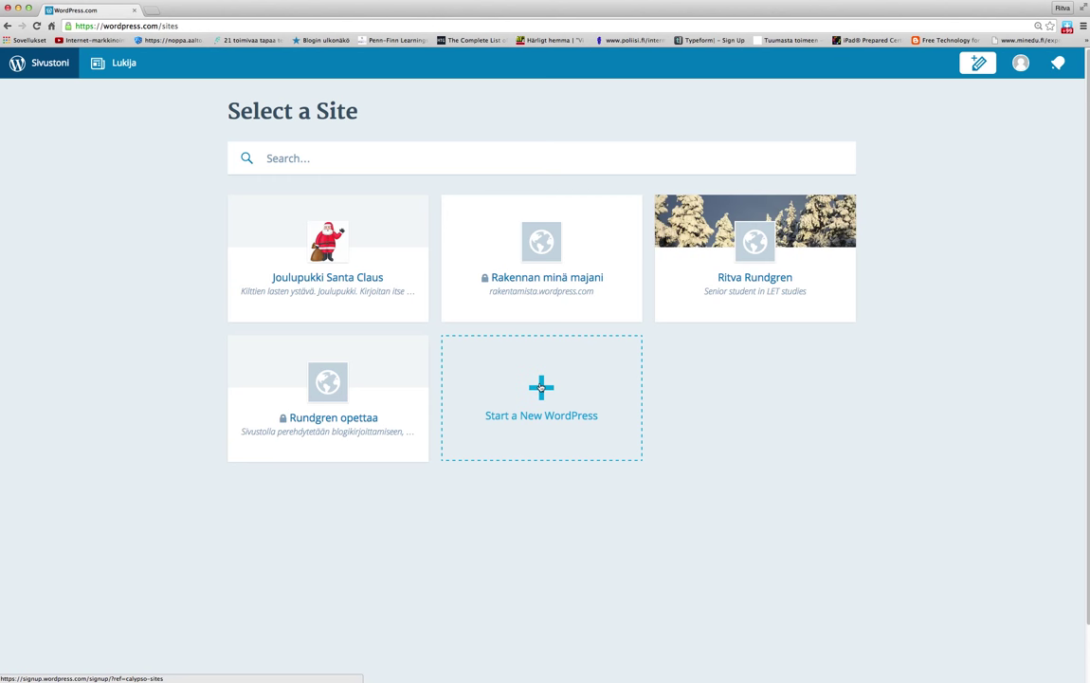
# Start a new WordPress site and replace the default blog title with "Leikkiblogi".
pyautogui.click(540, 386)
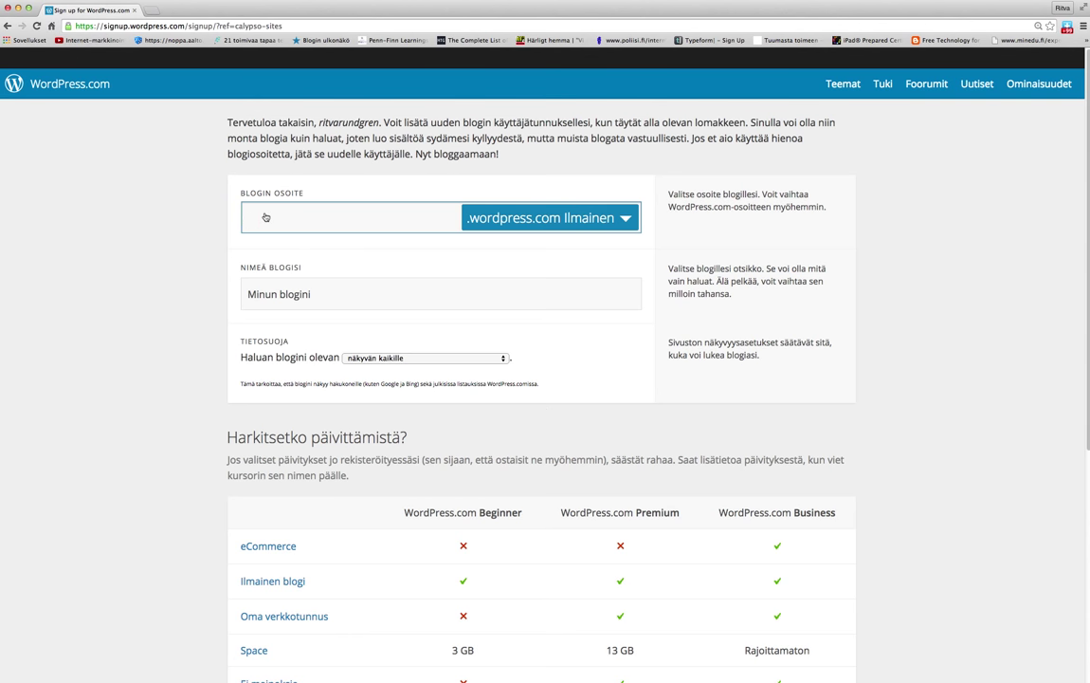
pyautogui.click(394, 300)
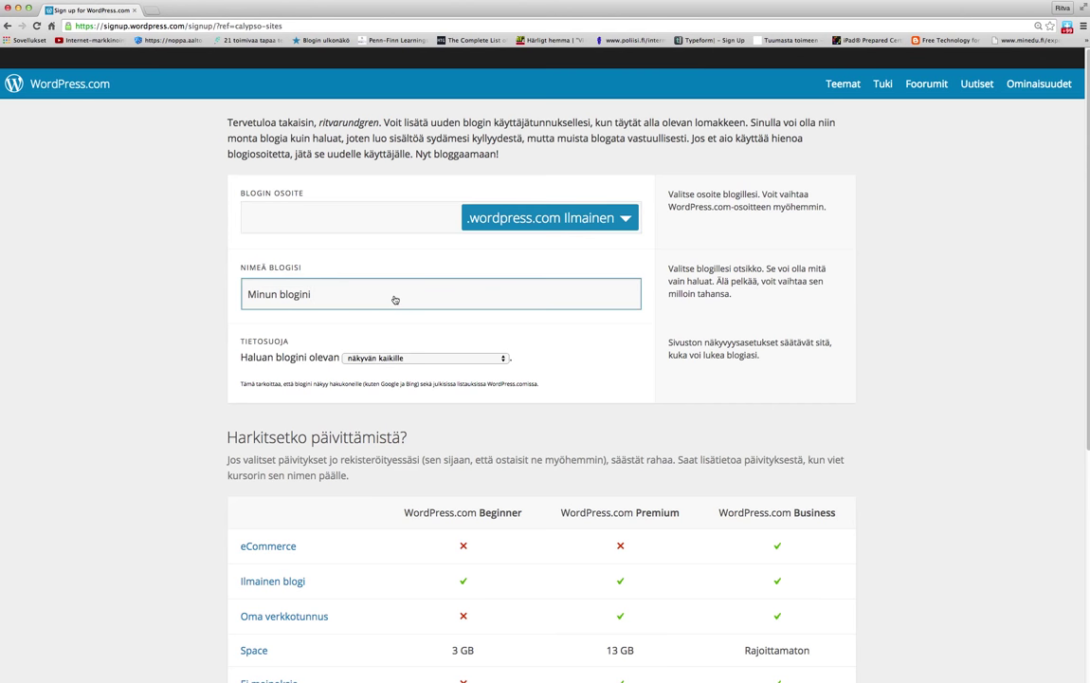
pyautogui.press('BackSpace')
pyautogui.press('BackSpace')
pyautogui.press('BackSpace')
pyautogui.press('BackSpace')
pyautogui.press('BackSpace')
pyautogui.press('BackSpace')
pyautogui.press('BackSpace')
pyautogui.press('BackSpace')
pyautogui.press('BackSpace')
pyautogui.press('BackSpace')
pyautogui.press('BackSpace')
pyautogui.press('BackSpace')
pyautogui.press('BackSpace')
pyautogui.write('Leikkiblogi')
# View the blog's privacy options, try "hhhhh" as the blog address, and clear the address again.
pyautogui.click(504, 359)
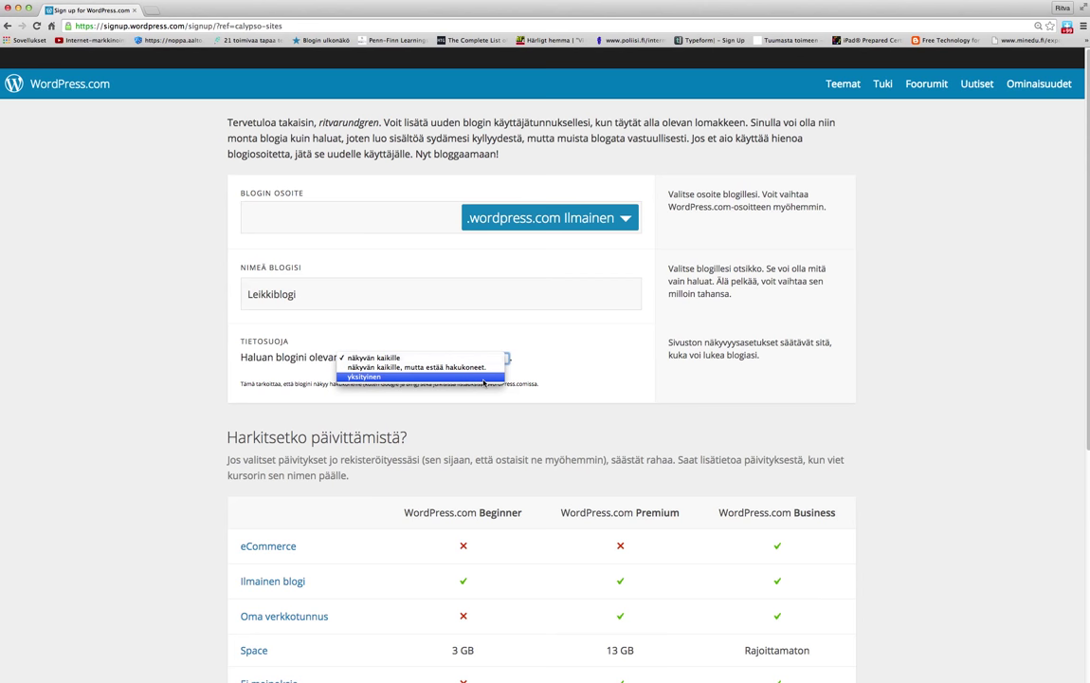
pyautogui.click(518, 284)
pyautogui.click(389, 220)
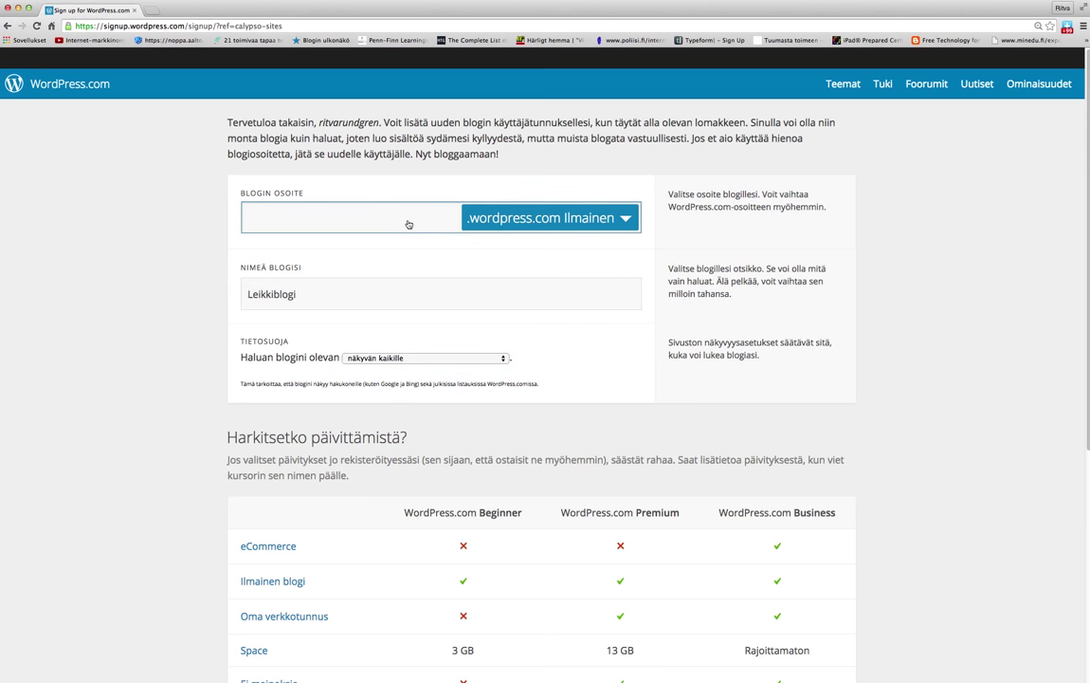
pyautogui.write('hhhhh')
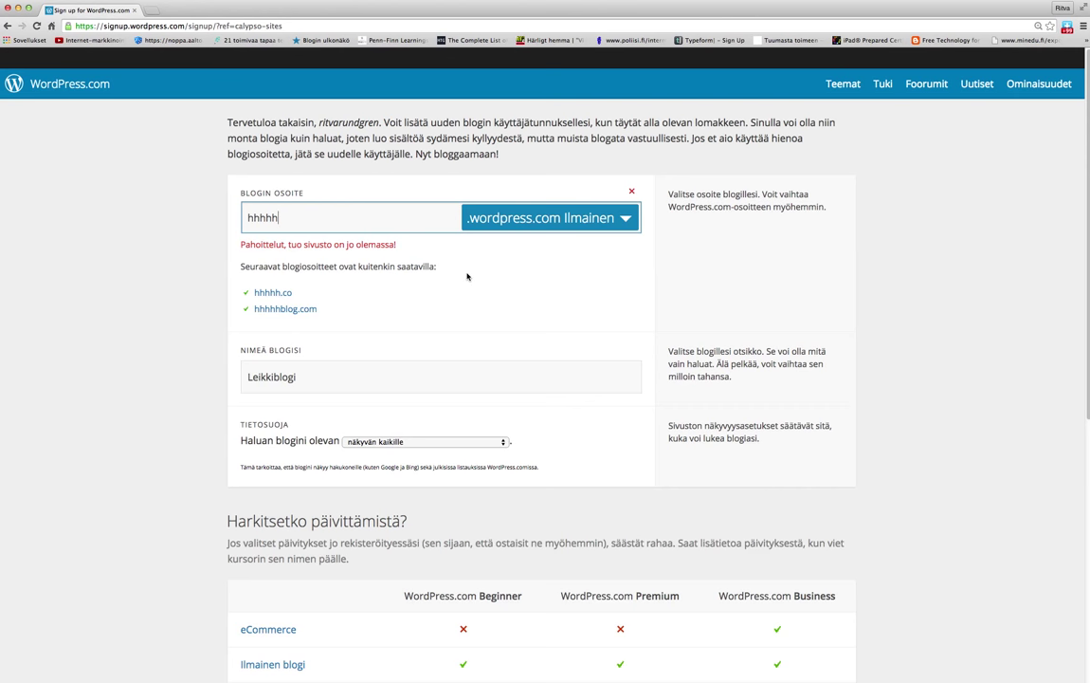
pyautogui.press('BackSpace')
pyautogui.press('BackSpace')
pyautogui.press('BackSpace')
pyautogui.press('BackSpace')
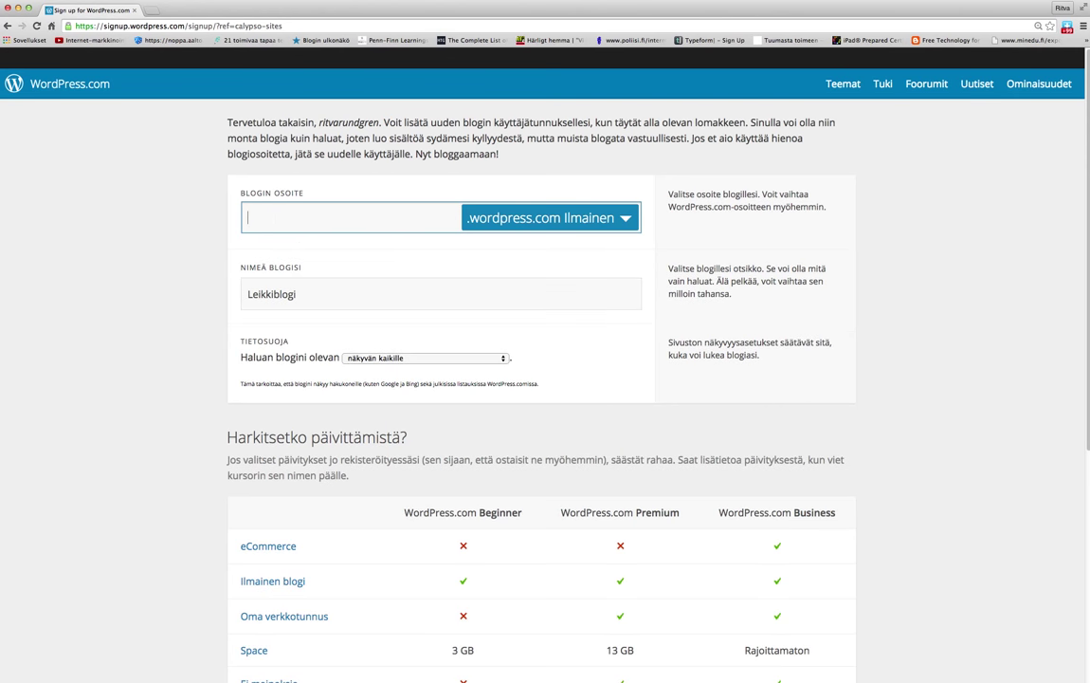
# Clear the new blog's title and go back to the site selection without creating the blog.
pyautogui.click(361, 297)
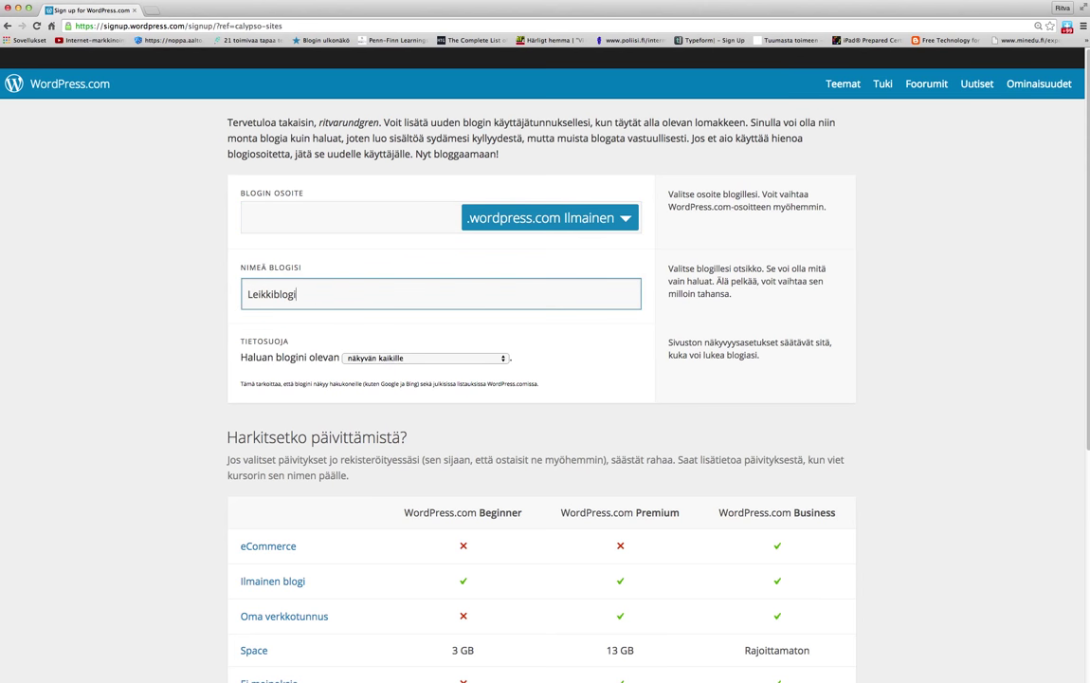
pyautogui.press('BackSpace')
pyautogui.press('BackSpace')
pyautogui.press('BackSpace')
pyautogui.press('BackSpace')
pyautogui.press('BackSpace')
pyautogui.press('BackSpace')
pyautogui.press('BackSpace')
pyautogui.press('BackSpace')
pyautogui.press('BackSpace')
pyautogui.press('BackSpace')
pyautogui.click(8, 26)
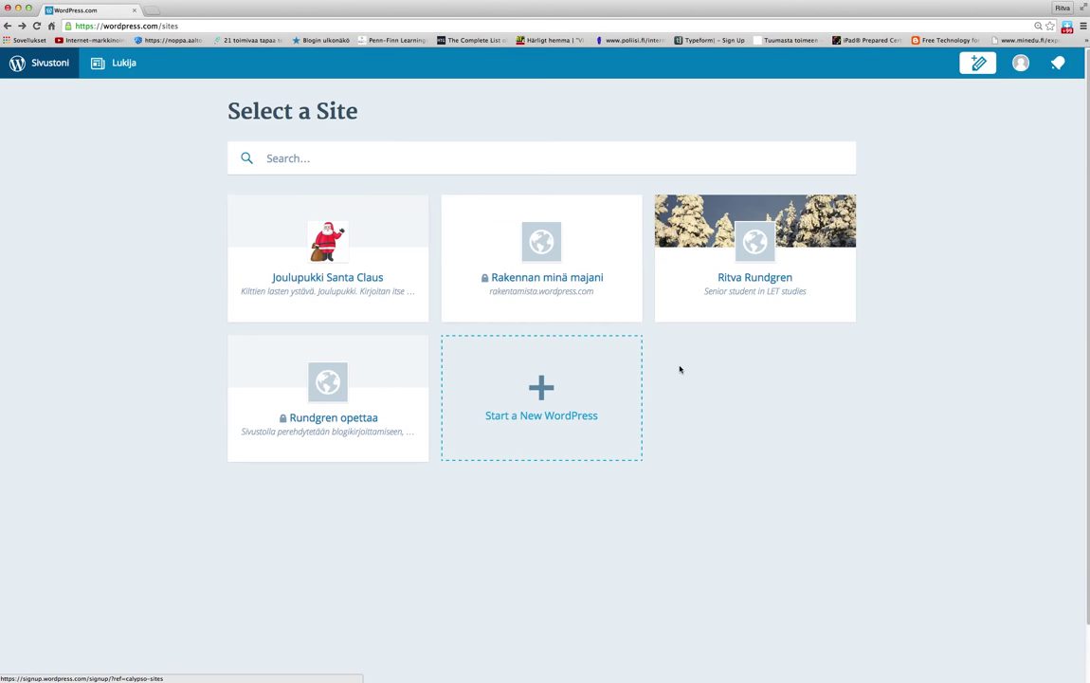
# Select the private "opettaa" teaching blog and open its WP Admin dashboard home page.
pyautogui.click(334, 420)
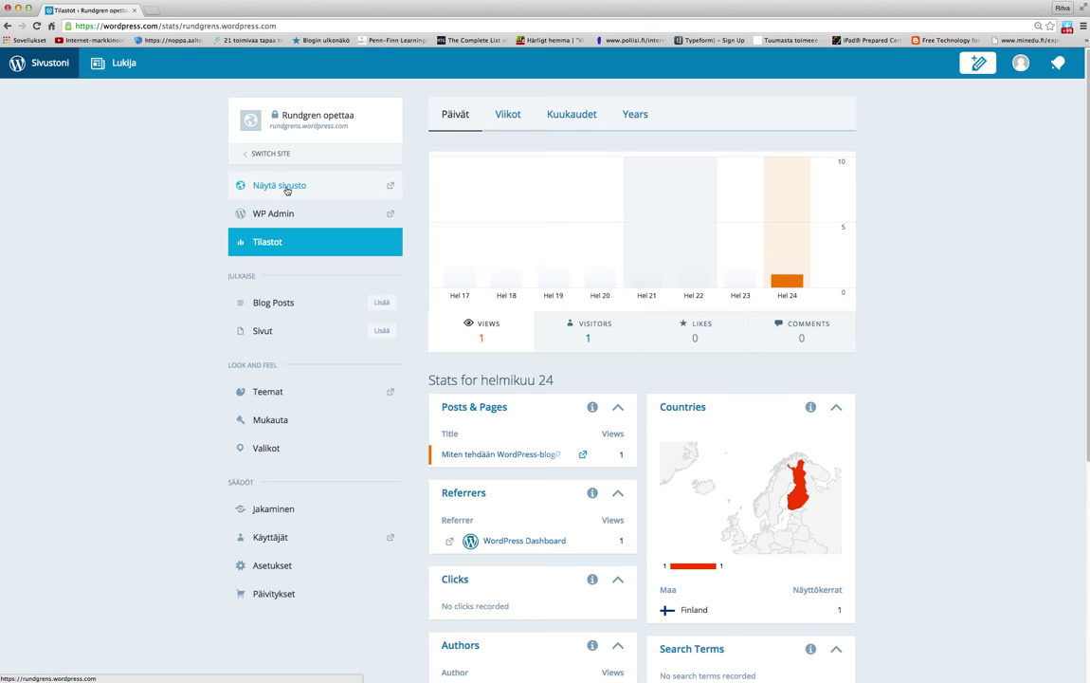
pyautogui.click(277, 213)
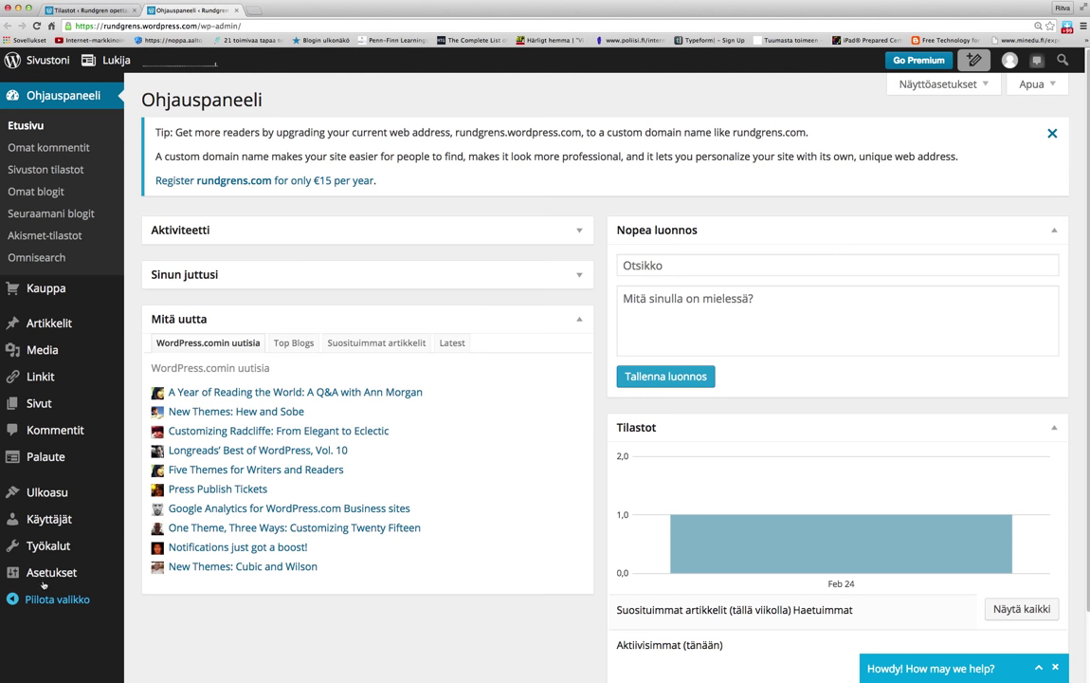
pyautogui.click(27, 126)
# Open the list of all articles and start a new article from it.
pyautogui.moveTo(45, 324)
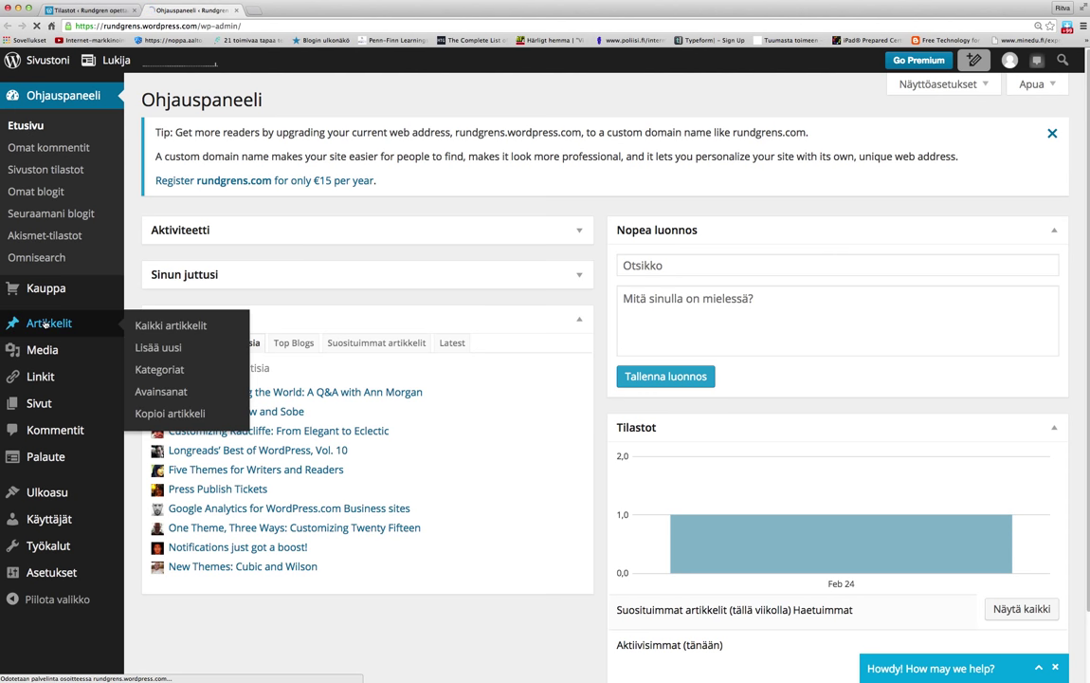
pyautogui.click(175, 327)
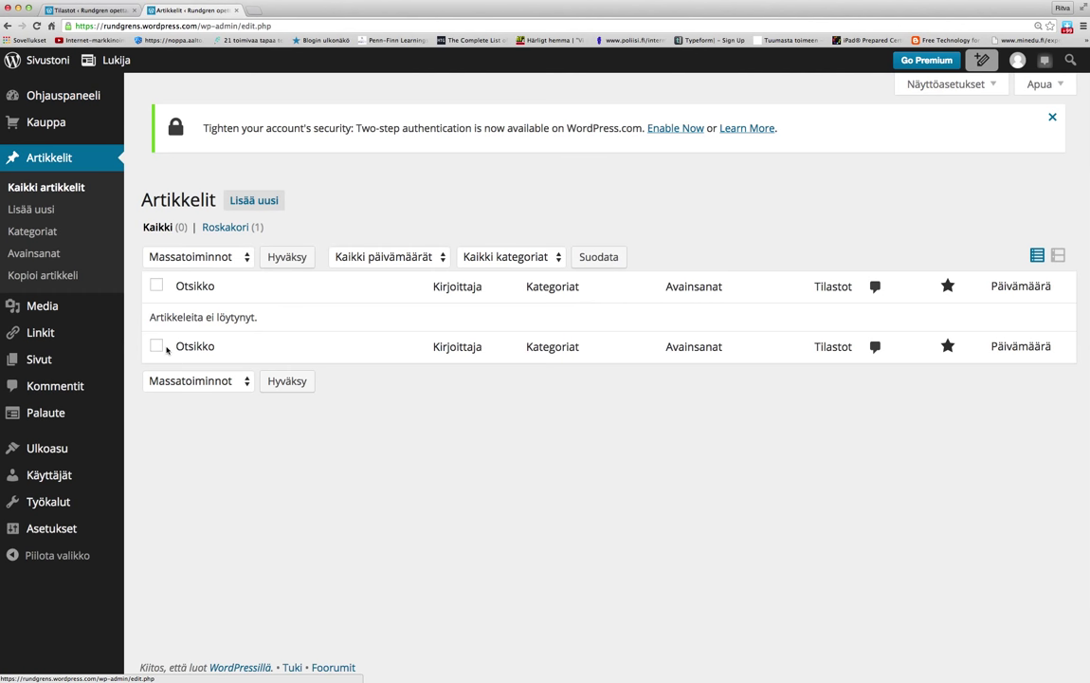
pyautogui.click(257, 202)
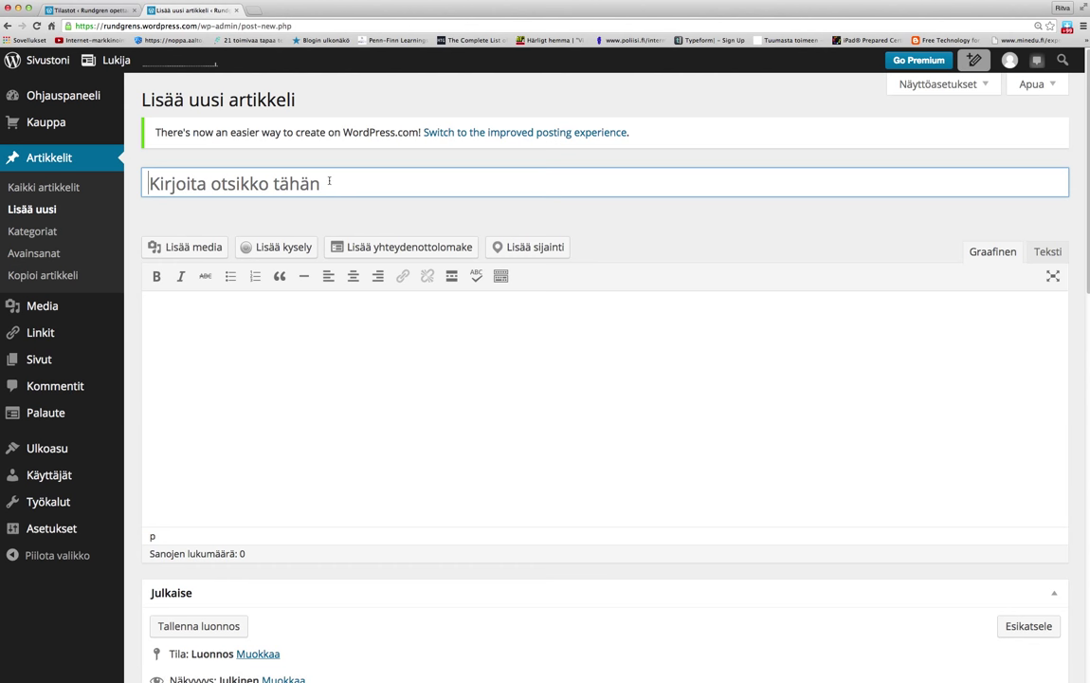
# Title the new article "Witen tehdään Wordpress-blogi?".
pyautogui.click(329, 180)
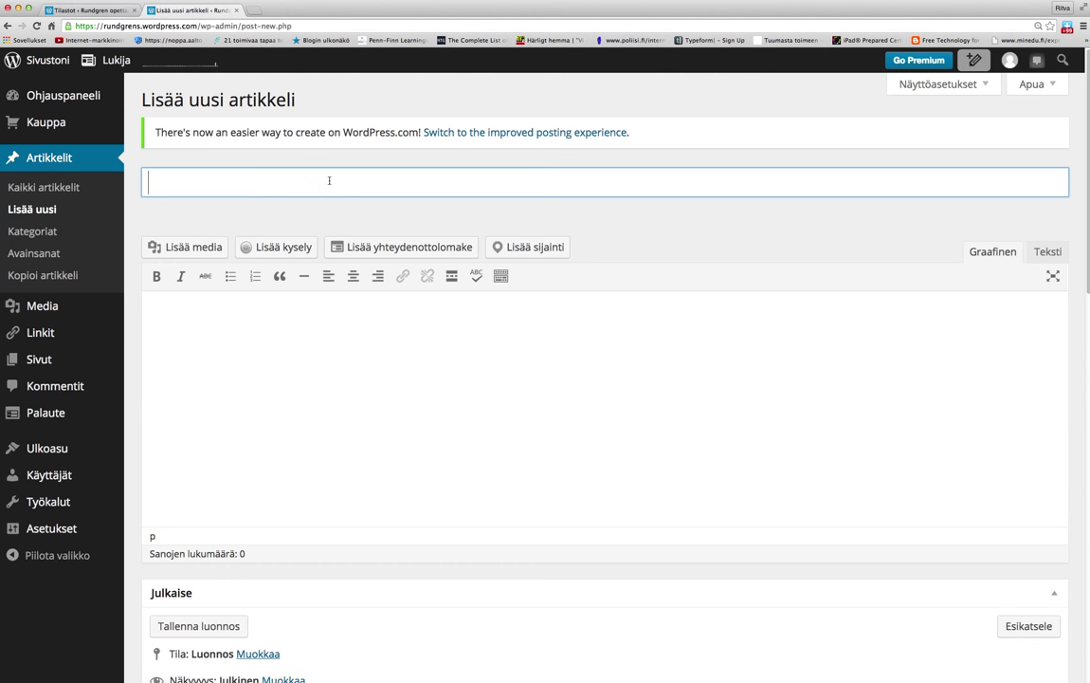
pyautogui.write('Witen teen')
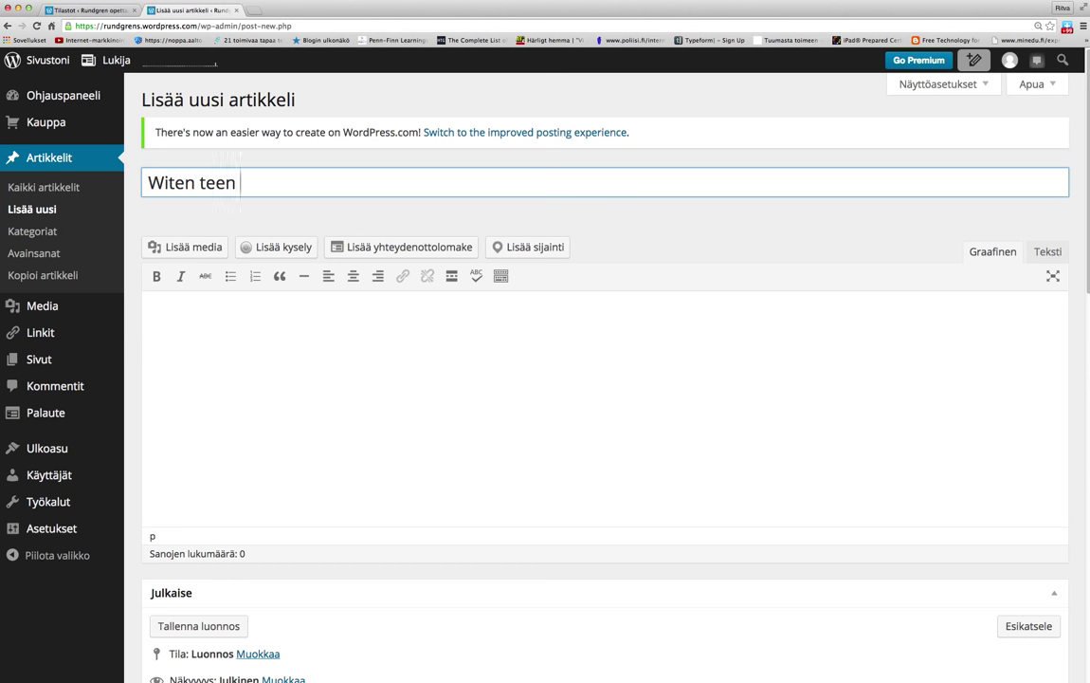
pyautogui.press('BackSpace')
pyautogui.press('BackSpace')
pyautogui.press('BackSpace')
pyautogui.press('BackSpace')
pyautogui.write('ehdään Wor')
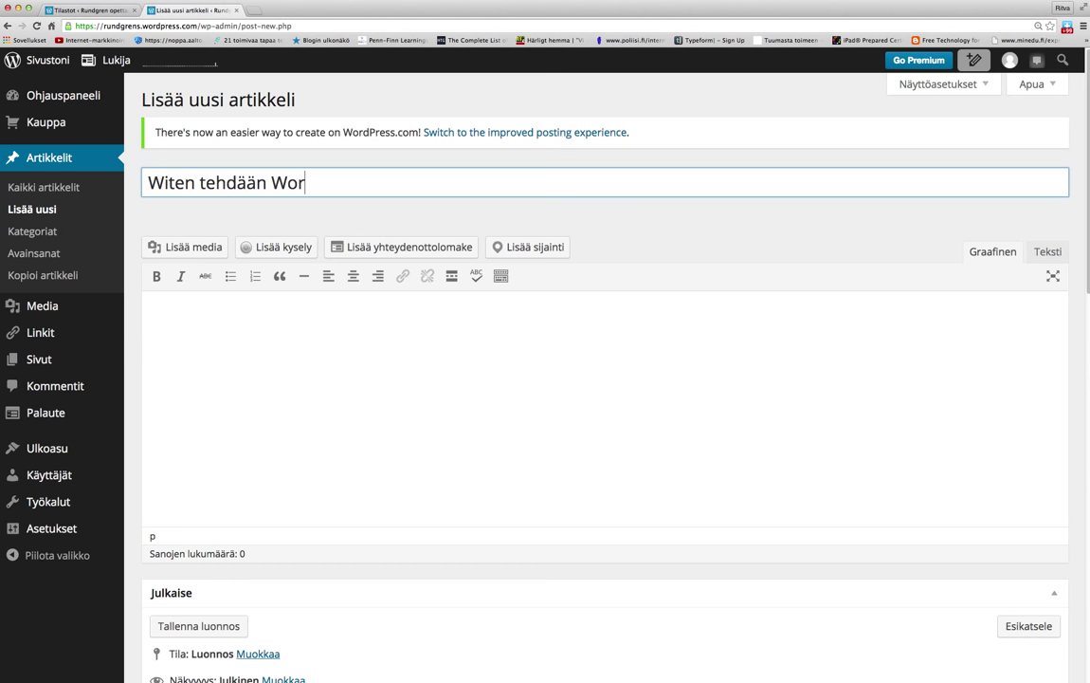
pyautogui.write('dpress-blo')
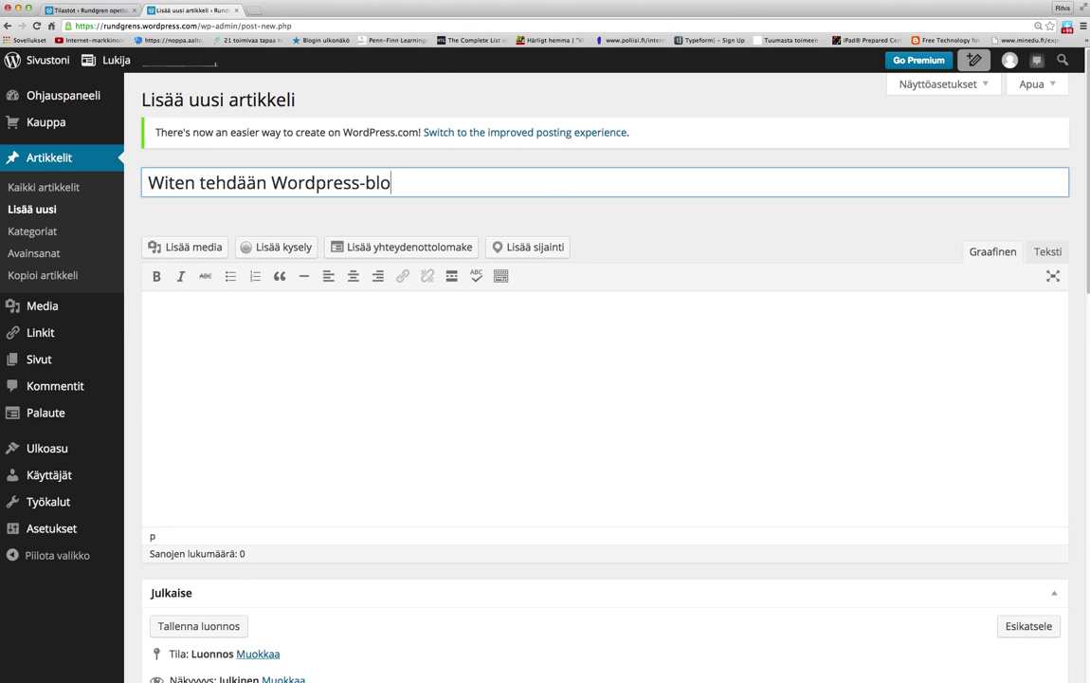
pyautogui.write('gi?')
# Begin the article body with "Etsitään Youtubesta ohjevideoita eli tutoriaaleja. Hakukenttään sanoja: Youtube, opetusvideo, Wordpress,".
pyautogui.click(270, 324)
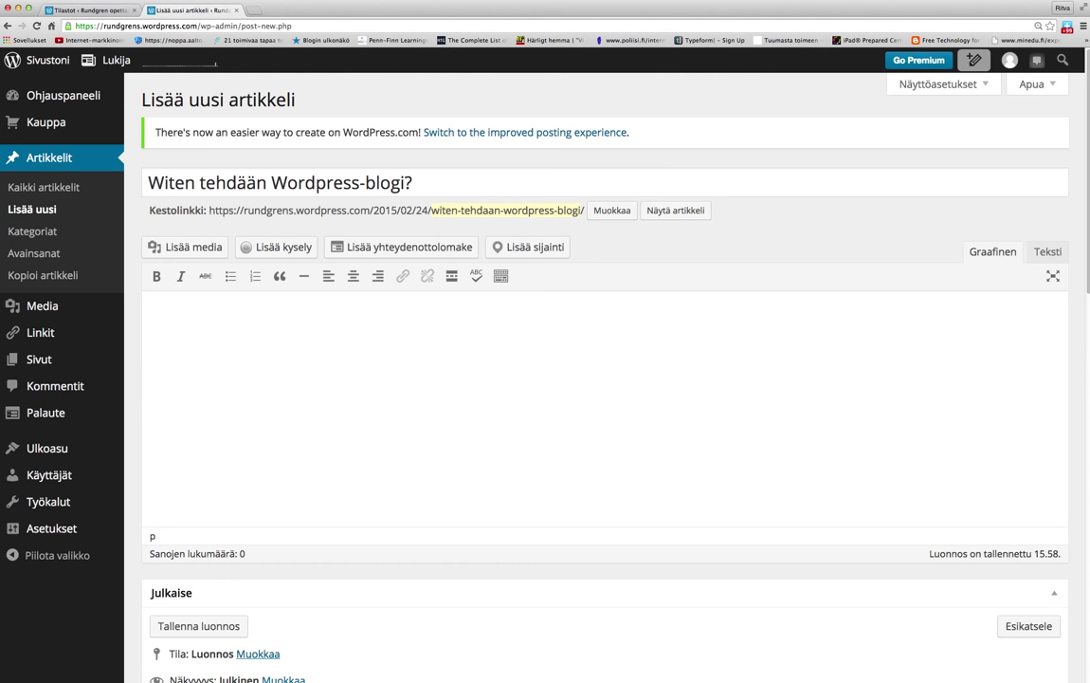
pyautogui.write('Etsitään Youtubesta')
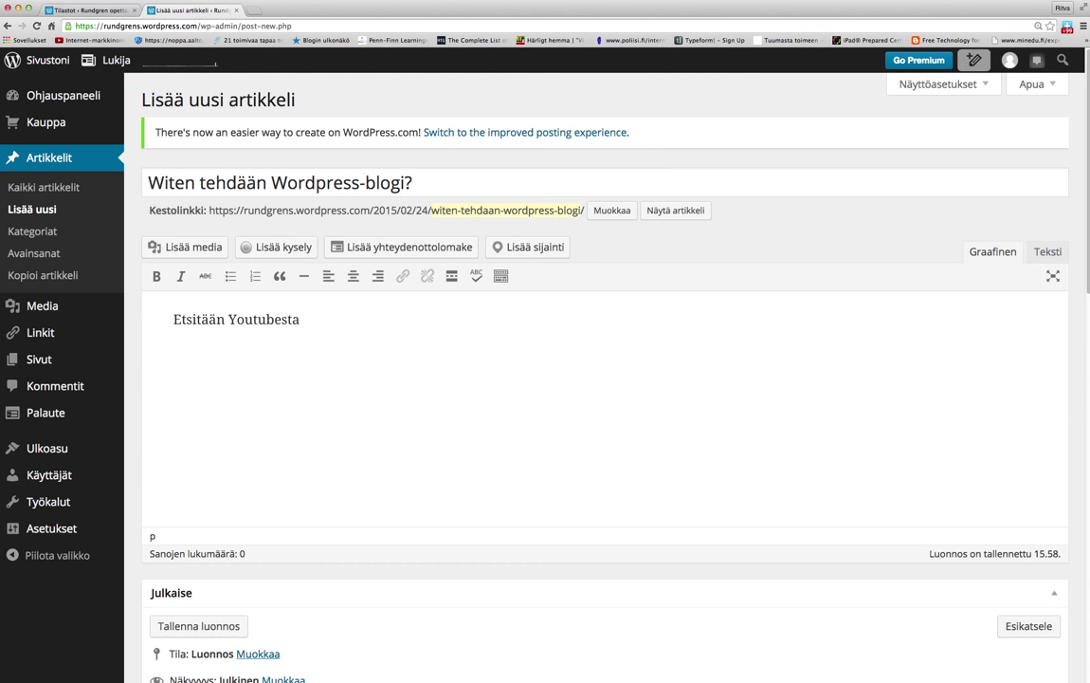
pyautogui.write(' ohjevideoita eli')
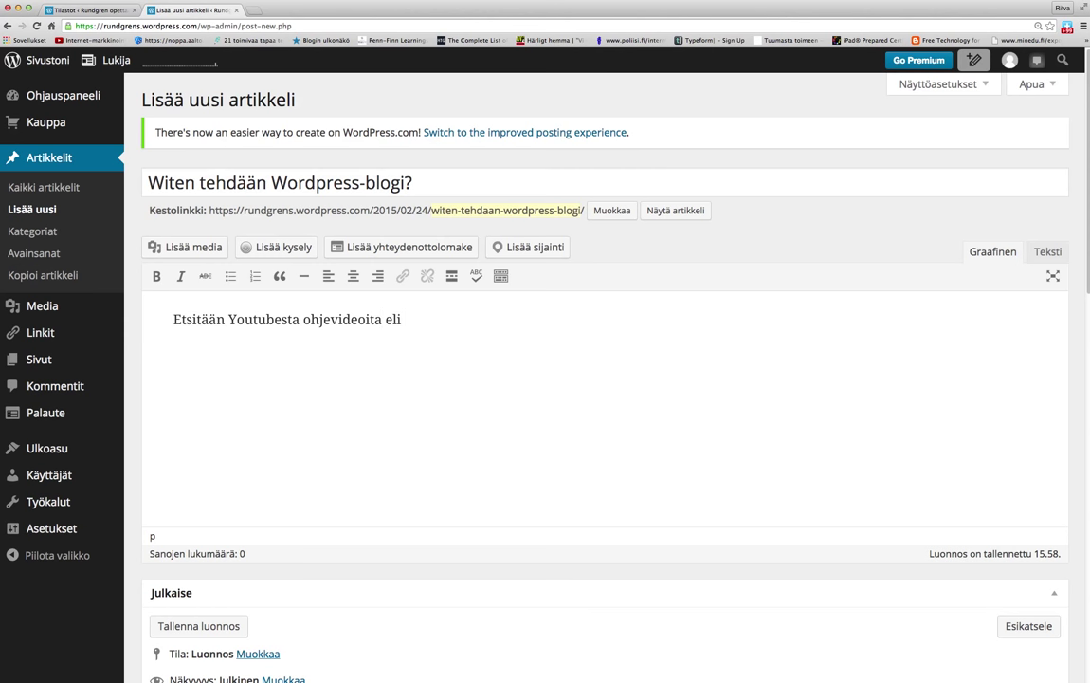
pyautogui.write('tutoriaaleja . Hakukenttää')
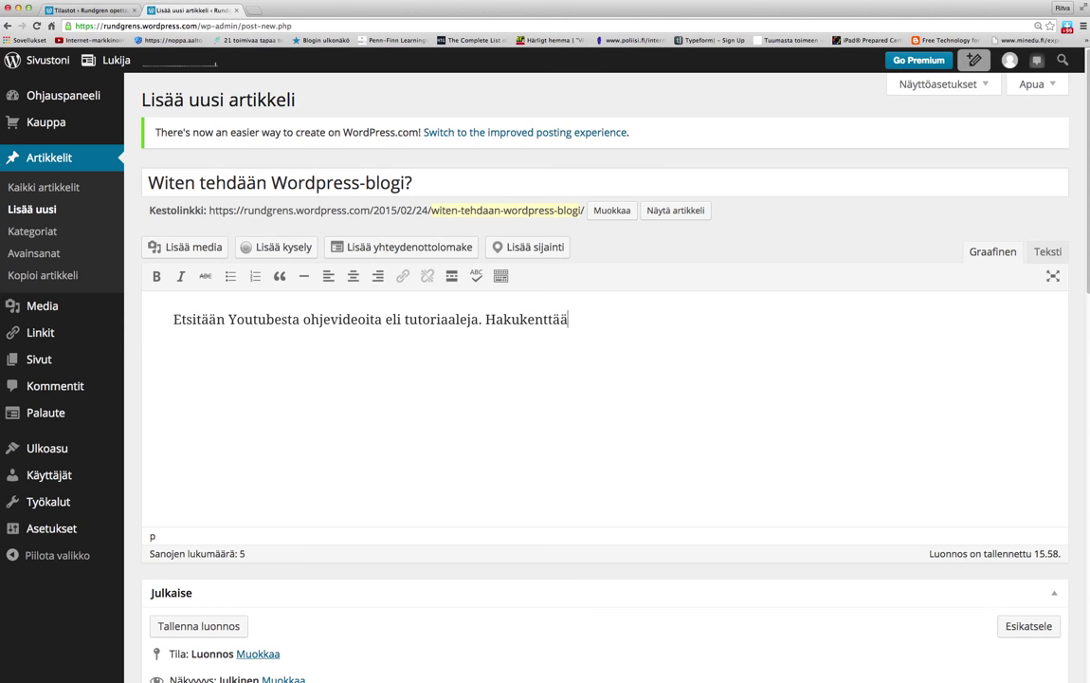
pyautogui.write('n sanoja: Youtube,')
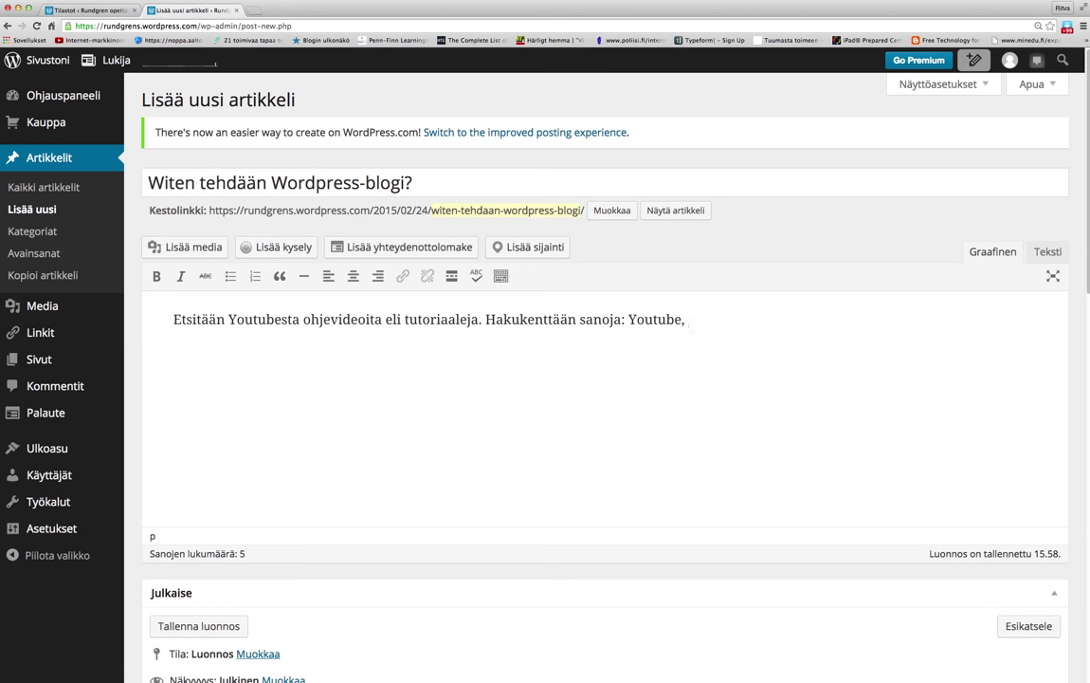
pyautogui.write(' opetusvideo, Wordp')
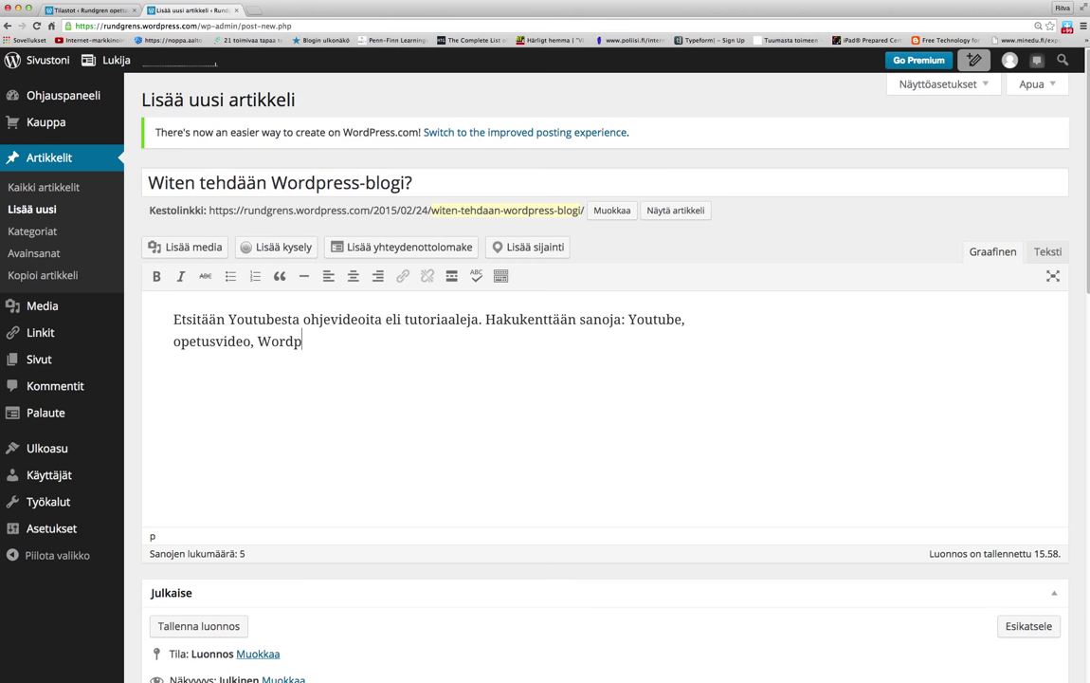
pyautogui.write('ress')
pyautogui.write('.')
# Continue the body text with "niin eiköhän jotain ehdotuksia ilmesty. Valitse niistä suomenkielinen. How-to".
pyautogui.write(' niin eikö')
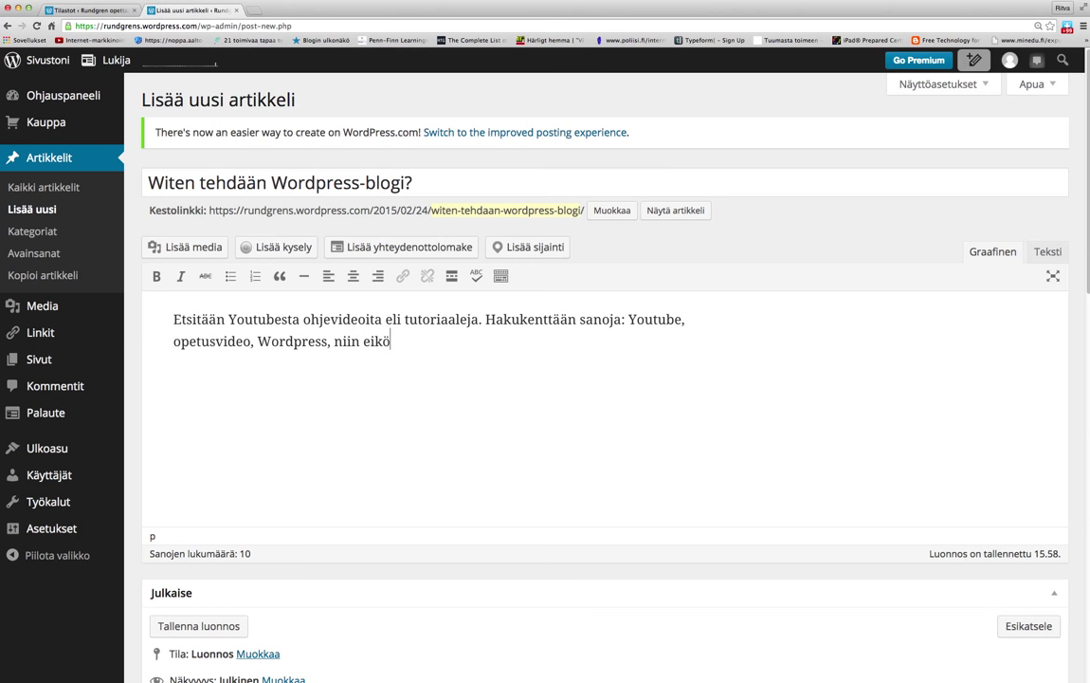
pyautogui.write('hän jotain ehdotuksia ')
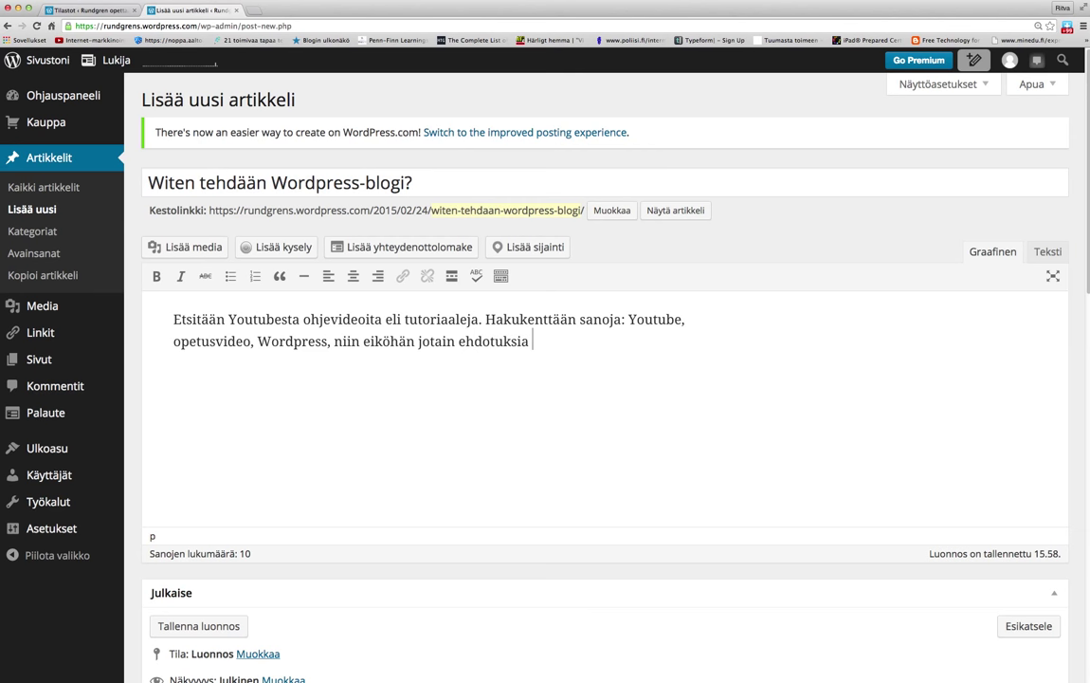
pyautogui.write('ilmesty. Valitse n')
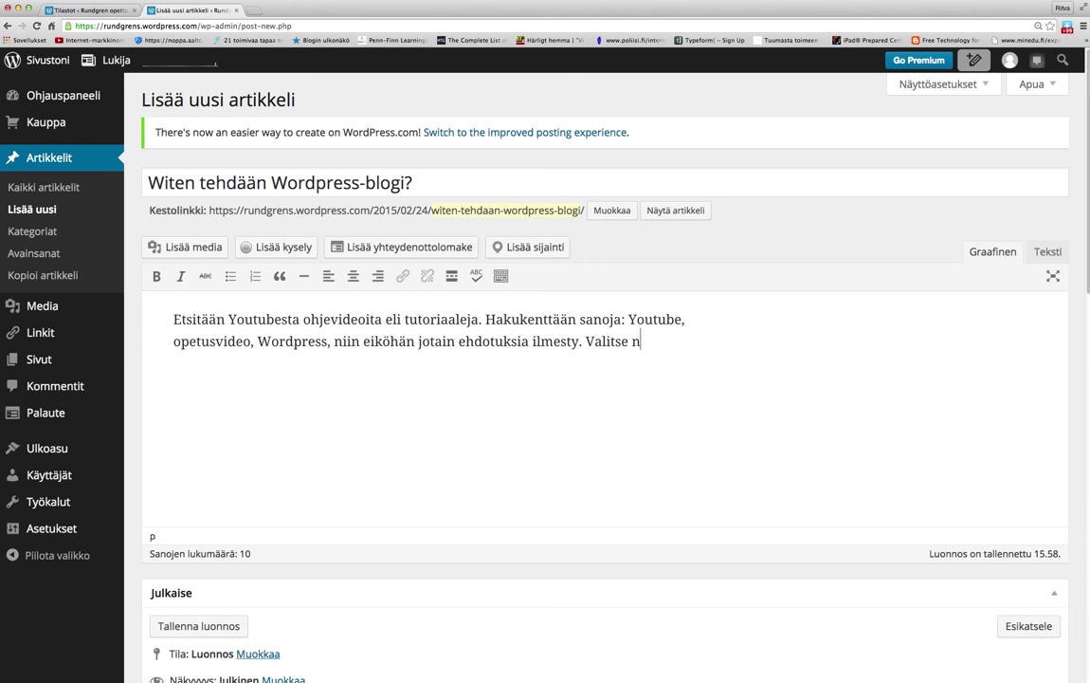
pyautogui.write('iistä suomenki')
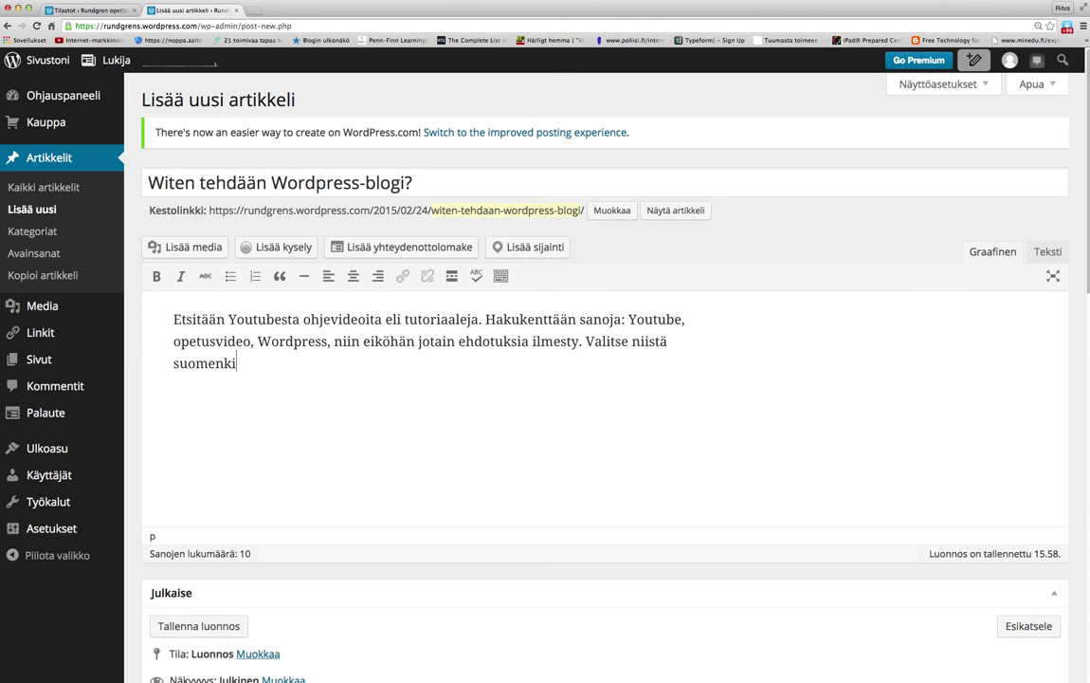
pyautogui.write('eli')
pyautogui.write('ni')
pyautogui.press('BackSpace')
pyautogui.press('BackSpace')
pyautogui.write('nen. How-to')
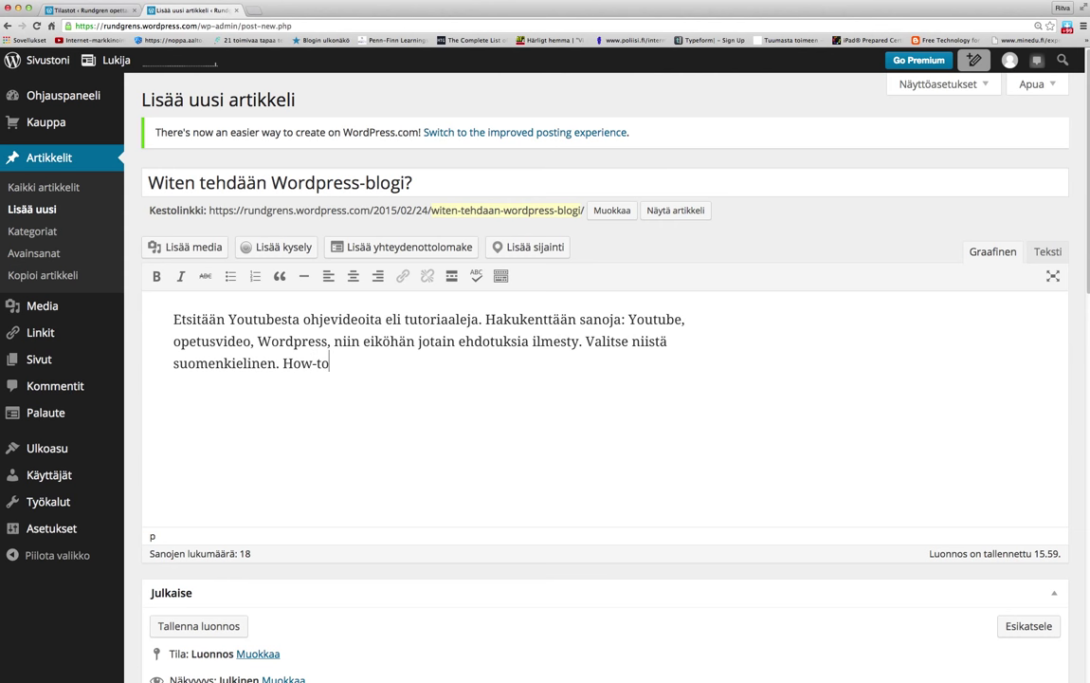
# Finish the paragraph with "-tutorial. Melkein kaikkiin asioihin löytyy opetusvideo Youtubesta.".
pyautogui.write('-tutorial.')
pyautogui.write('Melkei')
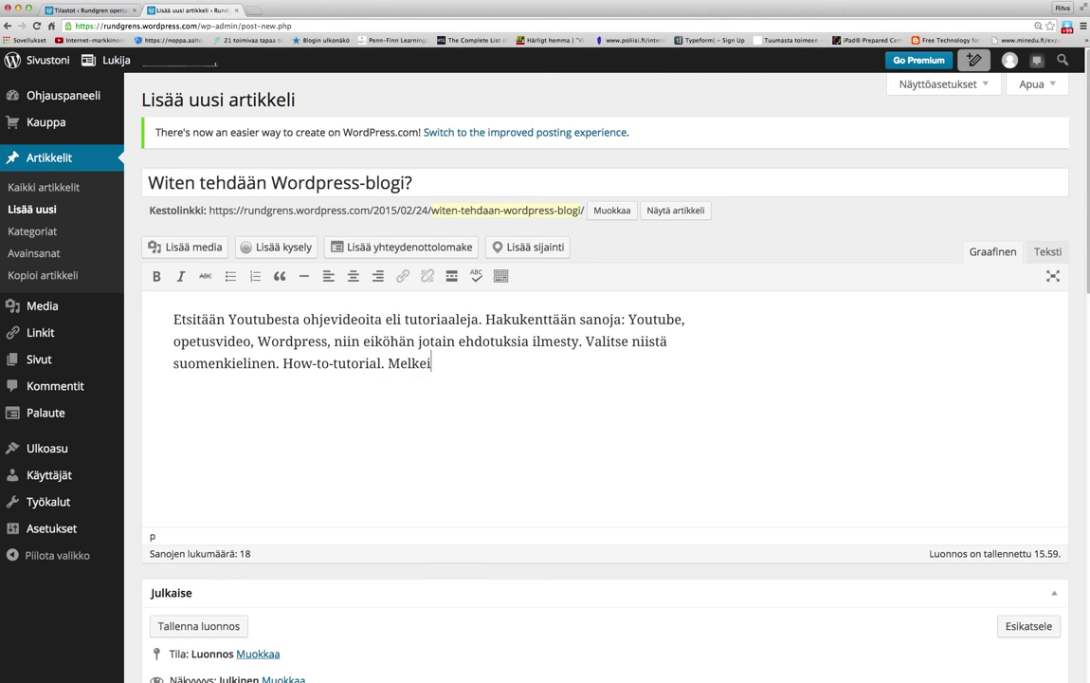
pyautogui.write('n kaikkiin asioihin ')
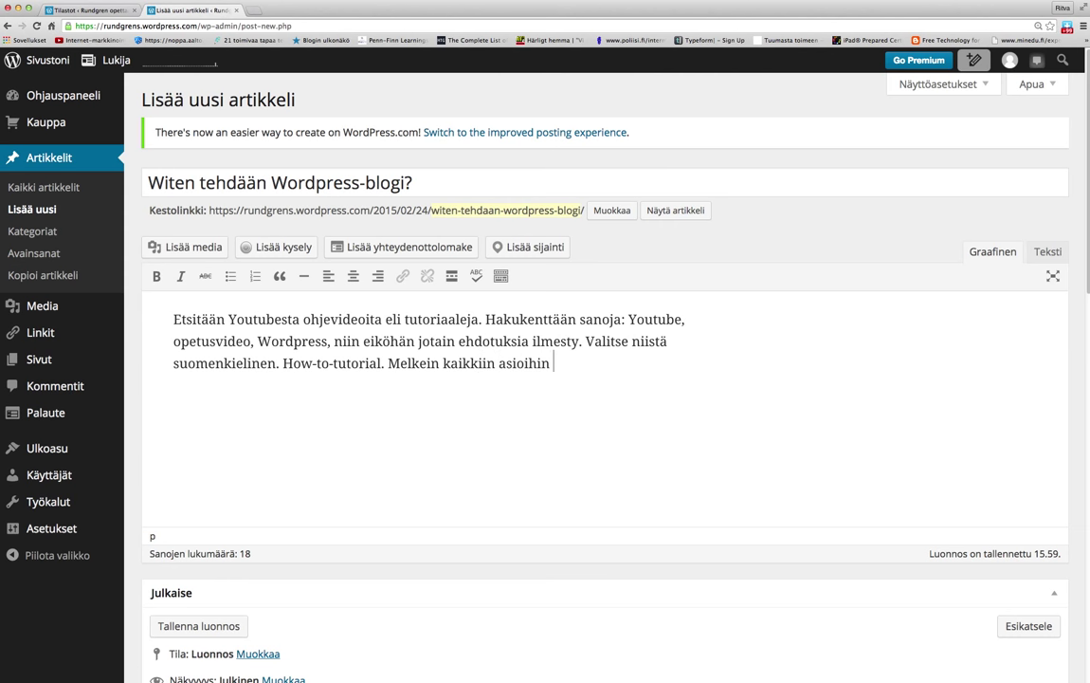
pyautogui.write('löytyy opetus')
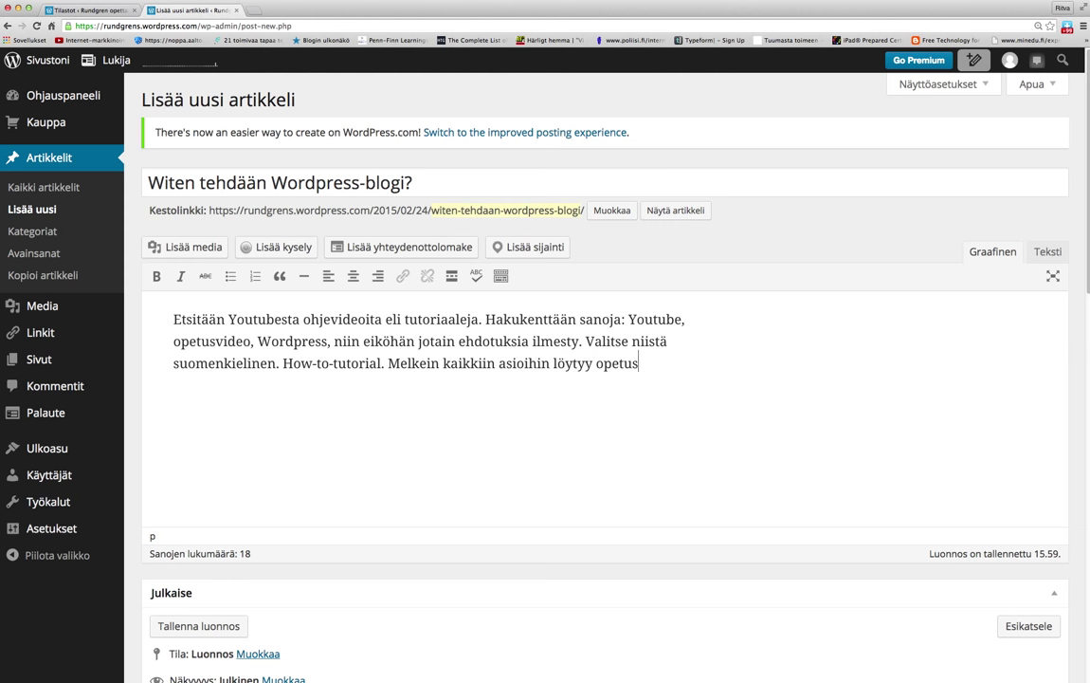
pyautogui.write('video Youtubesta.')
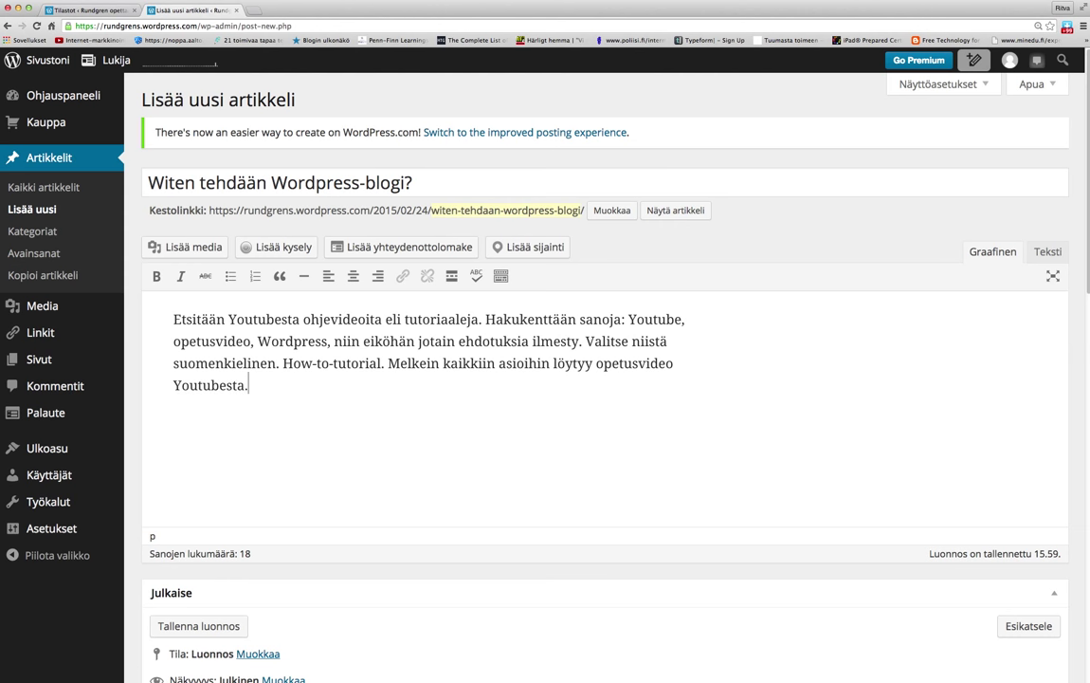
# Start a new line below the article text and upload the image IMG_0155.JPG to the media library.
pyautogui.press('Return')
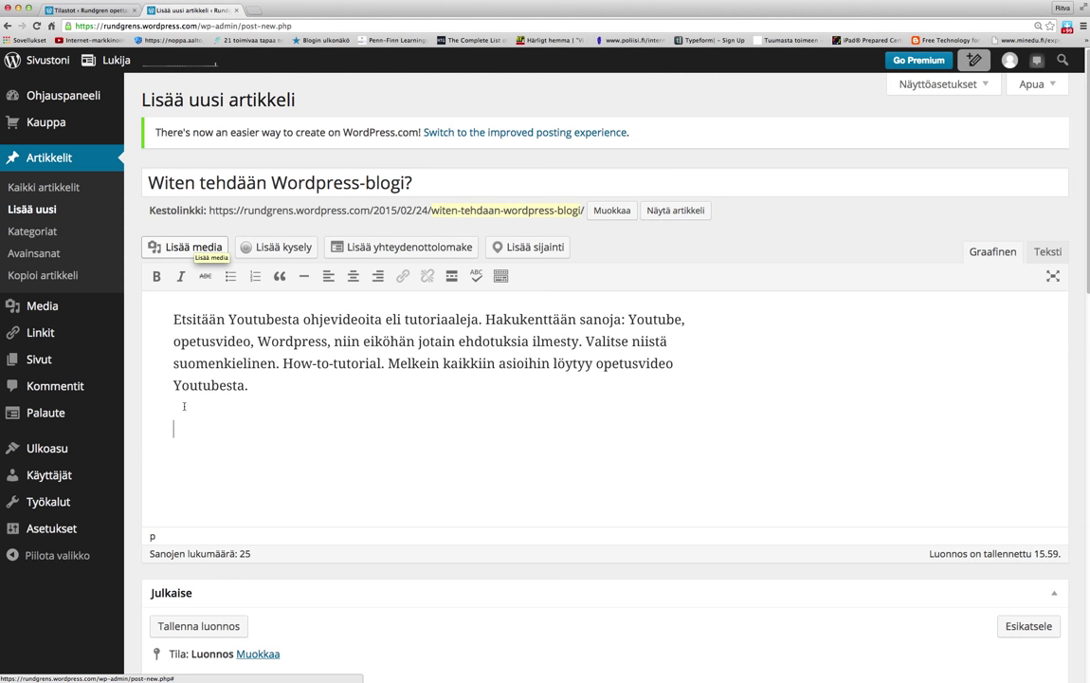
pyautogui.click(182, 239)
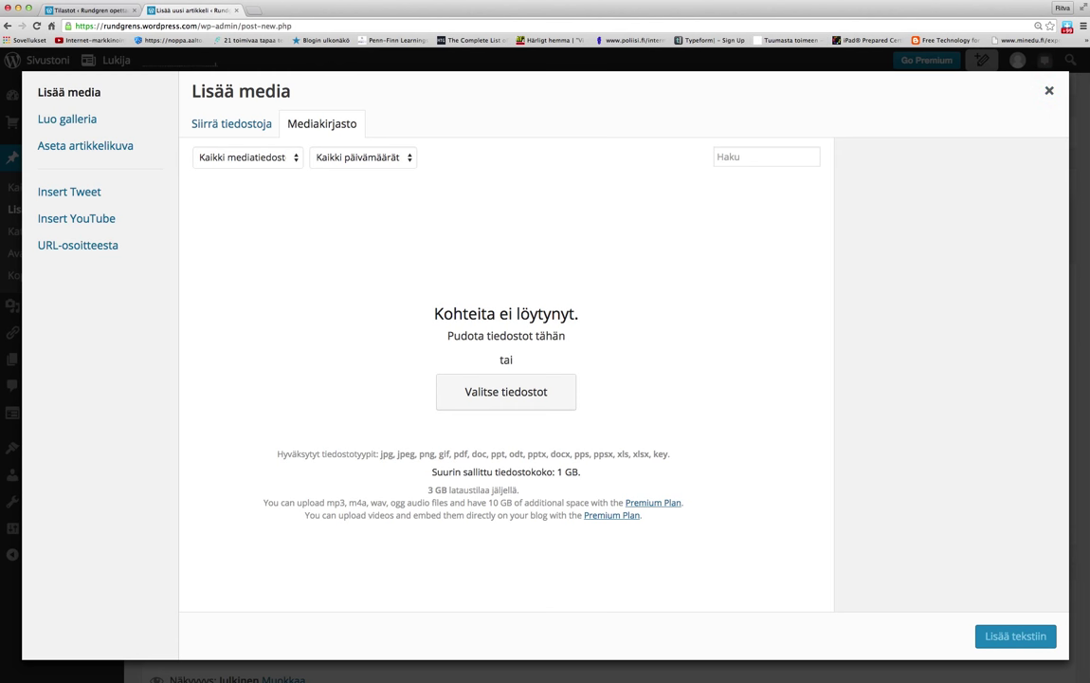
pyautogui.moveTo(977, 289); pyautogui.dragTo(614, 380)
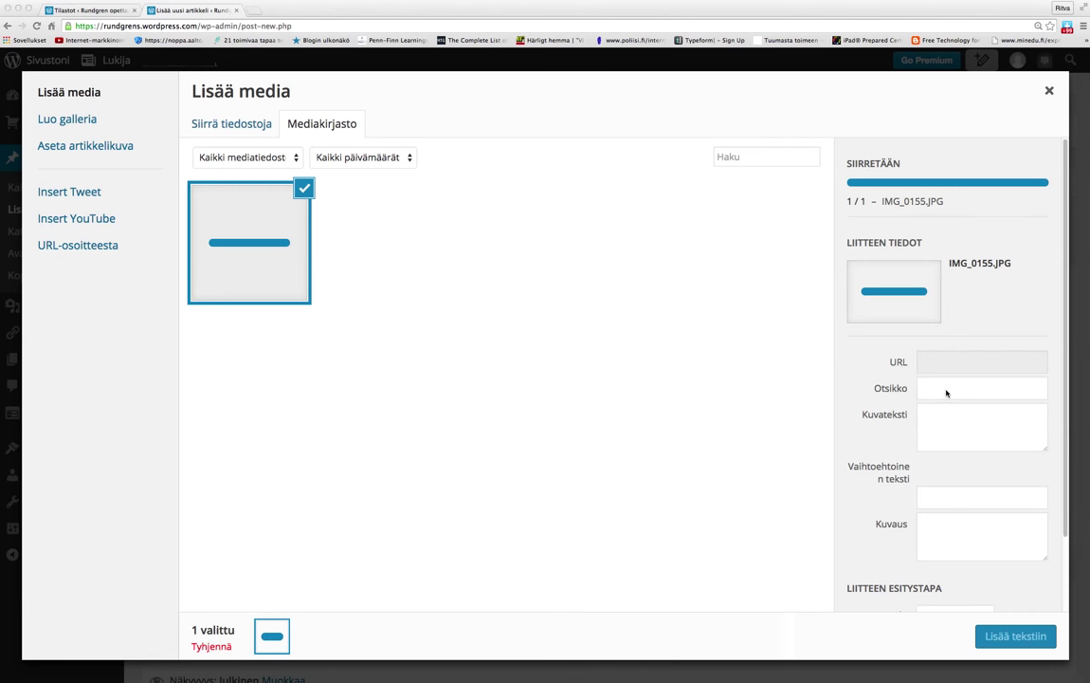
# Caption the uploaded image "Kissa opettaa lintuja pysymään pois pihalta" and insert it into the article.
pyautogui.click(943, 391)
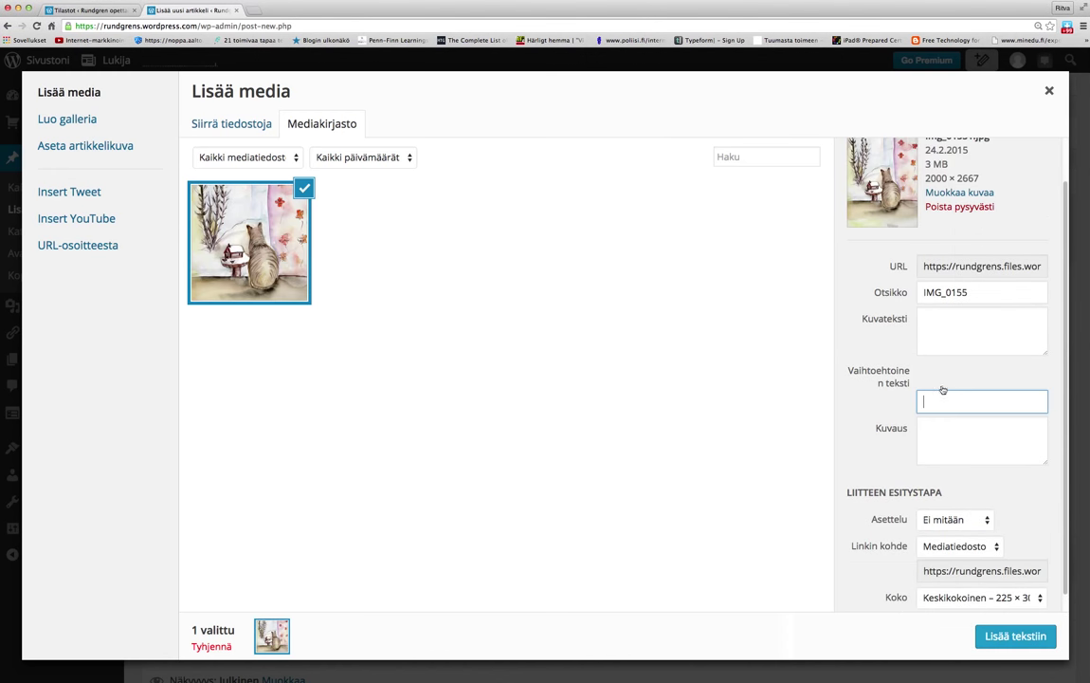
pyautogui.click(969, 292)
pyautogui.click(889, 292)
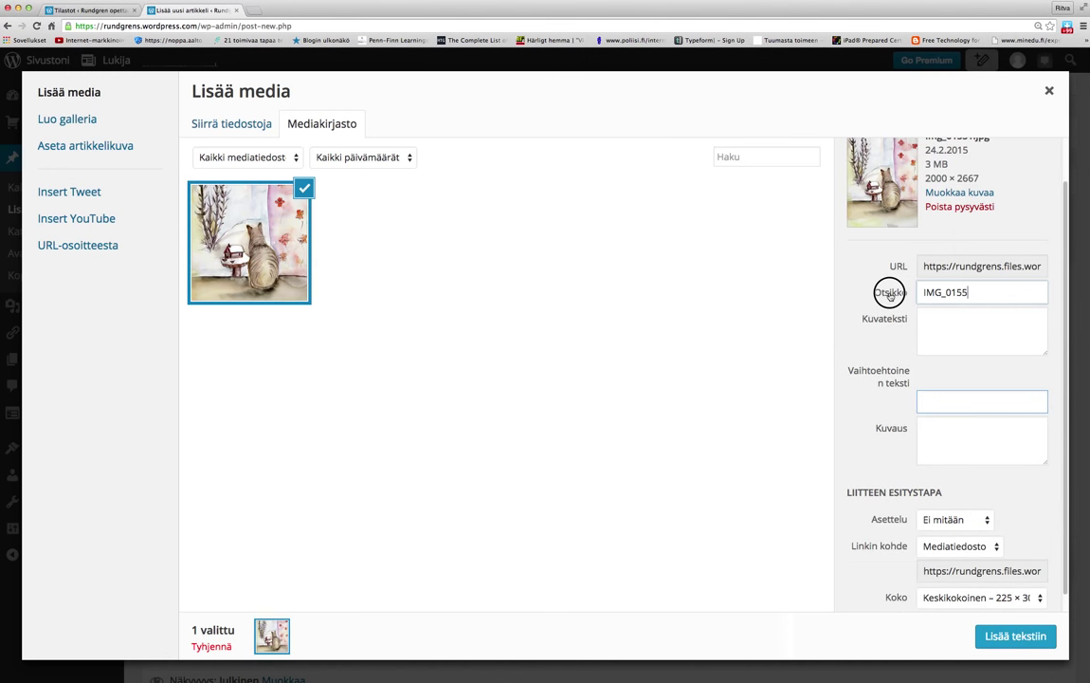
pyautogui.click(972, 319)
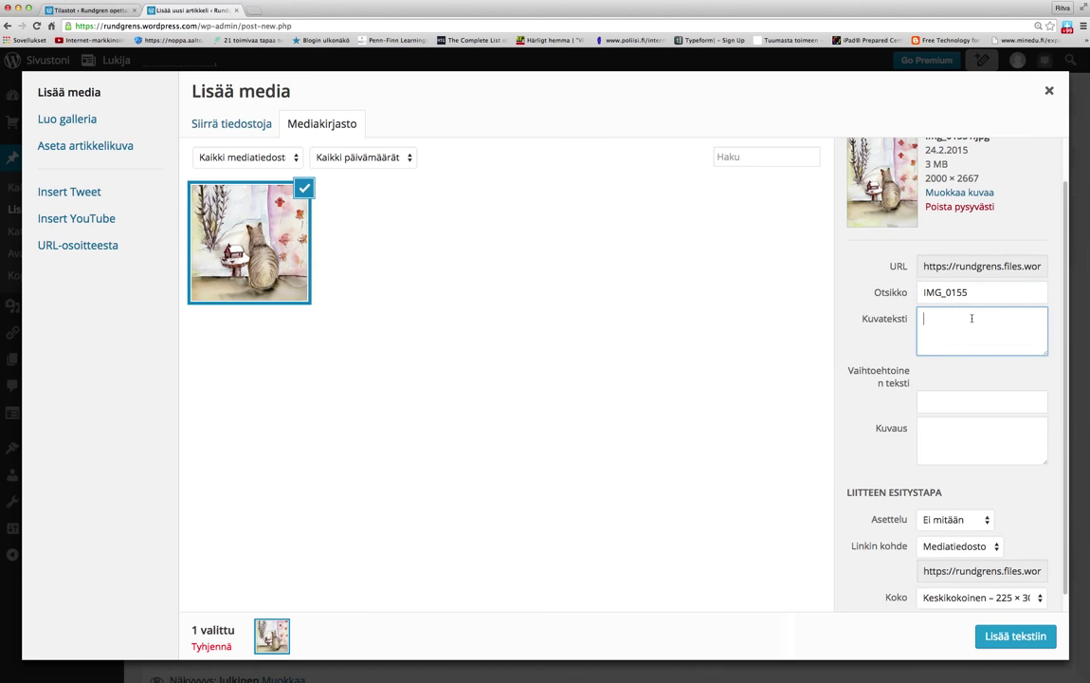
pyautogui.write('Kissa opettaa lintuja pysymään pois pihalta')
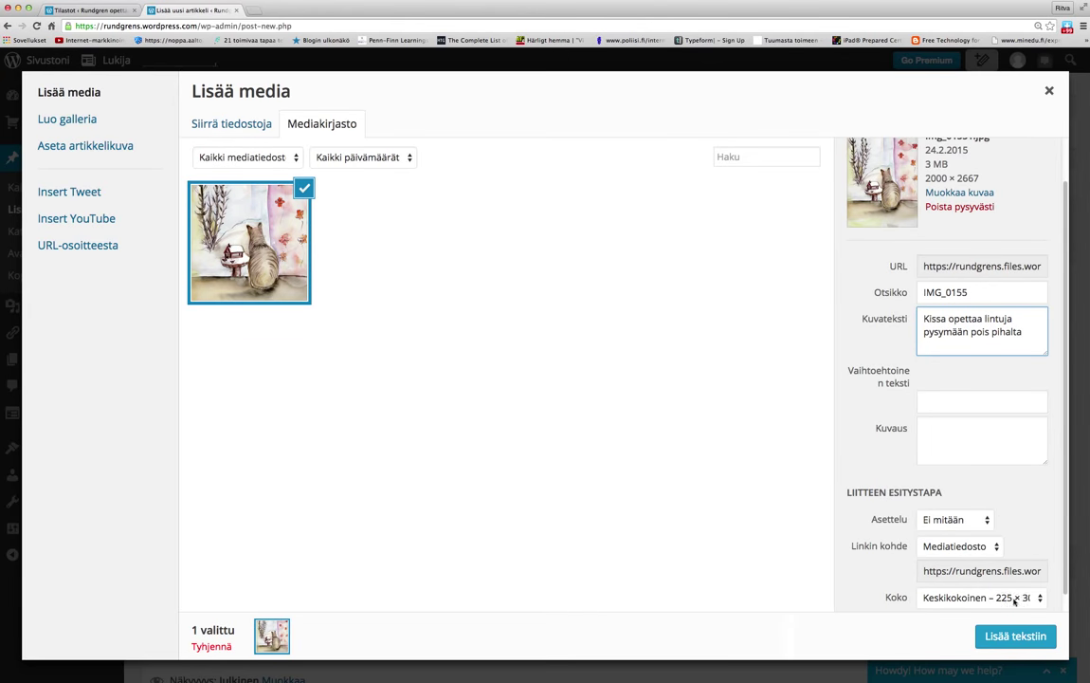
pyautogui.click(1016, 636)
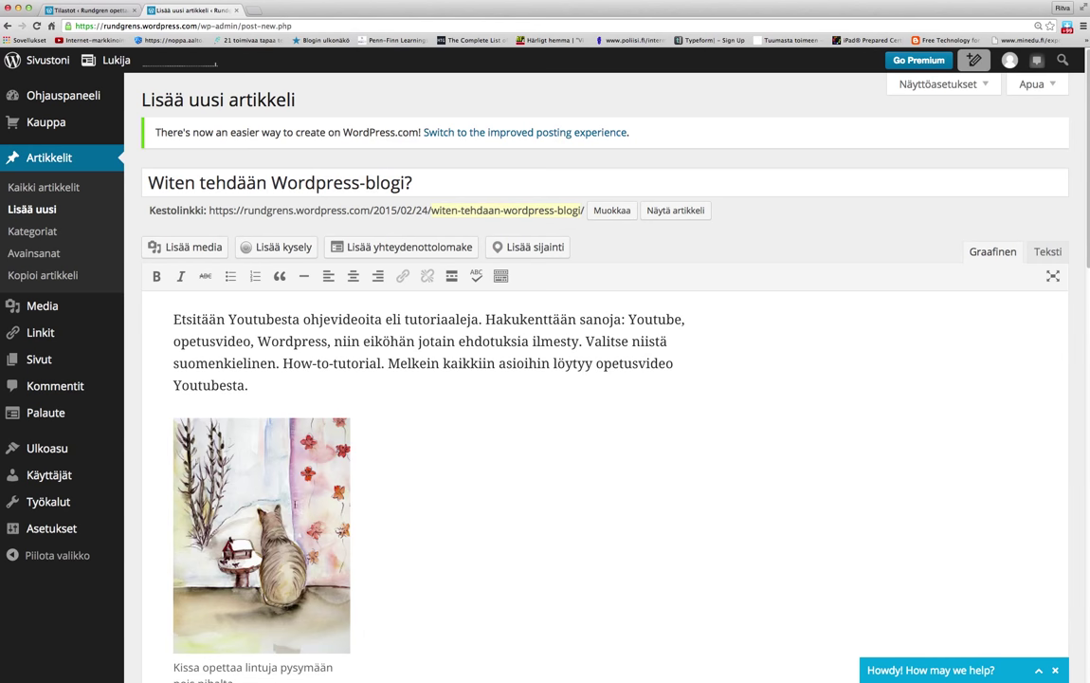
# Shrink the inserted cat image freehand to about 141 × 188 px.
pyautogui.scroll(-2, 265, 452)
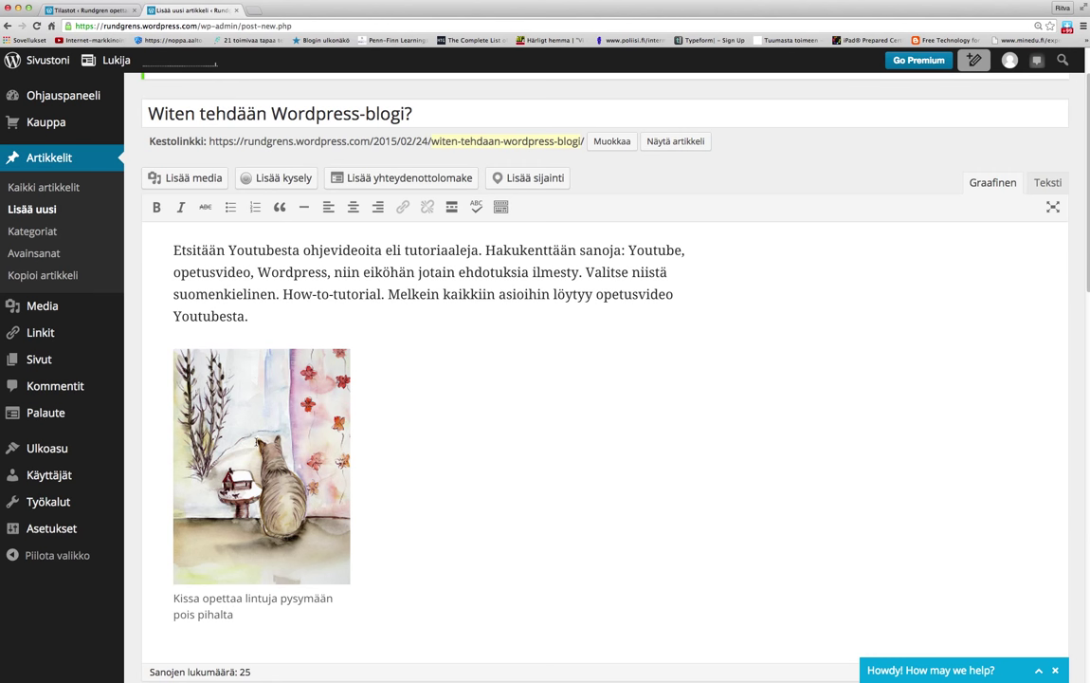
pyautogui.rightClick(258, 443)
pyautogui.click(256, 445)
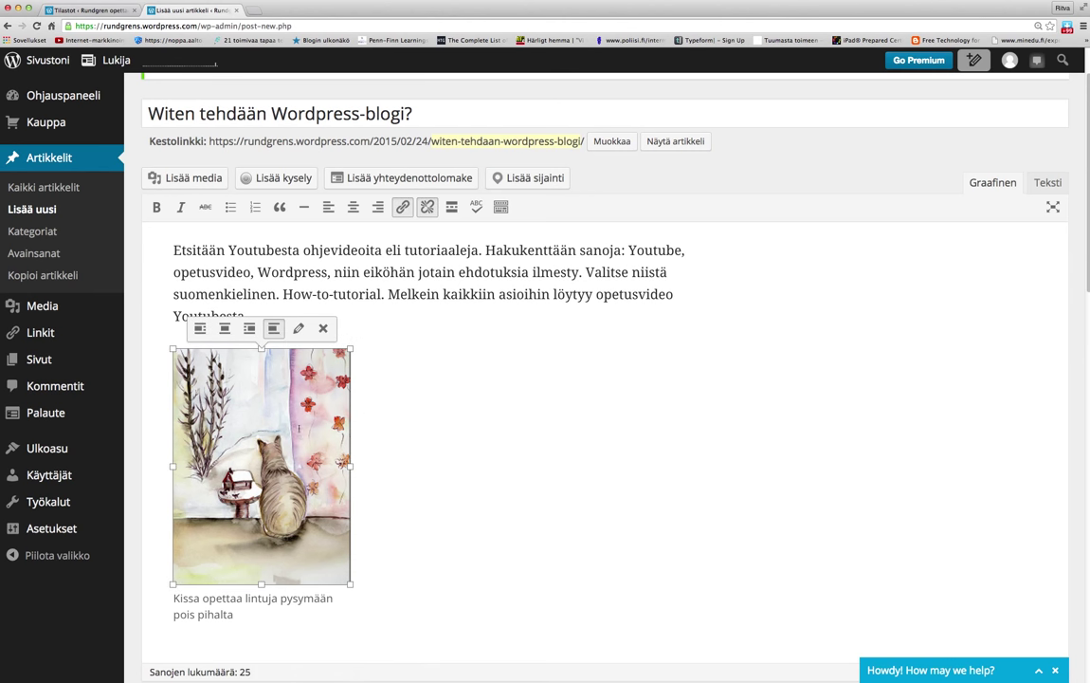
pyautogui.click(382, 427)
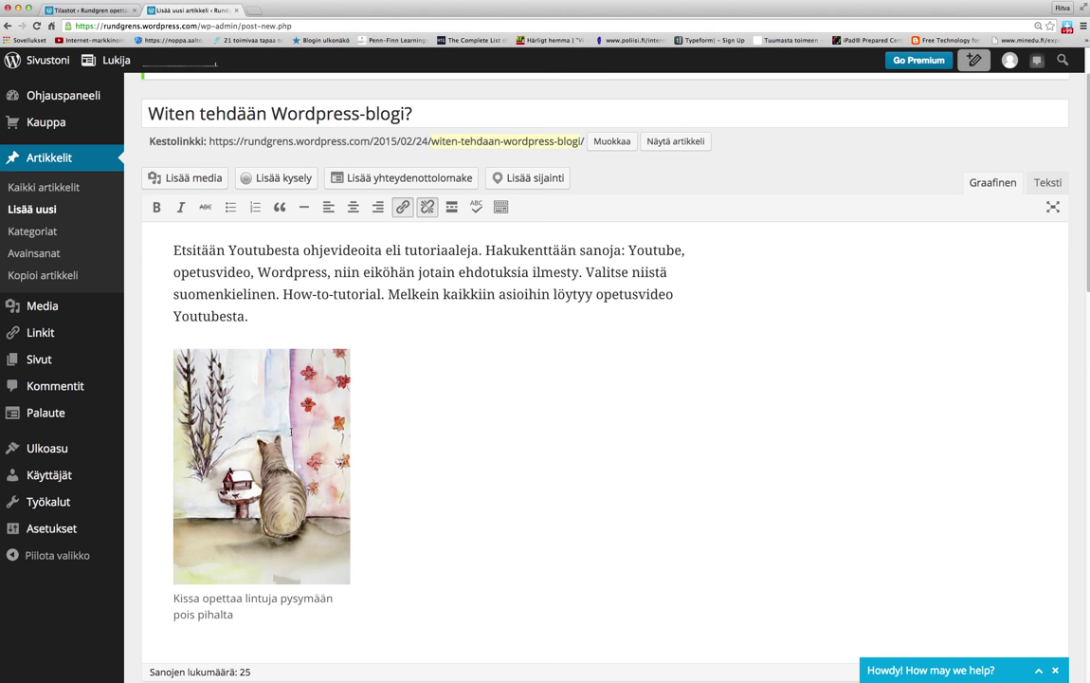
pyautogui.click(292, 431)
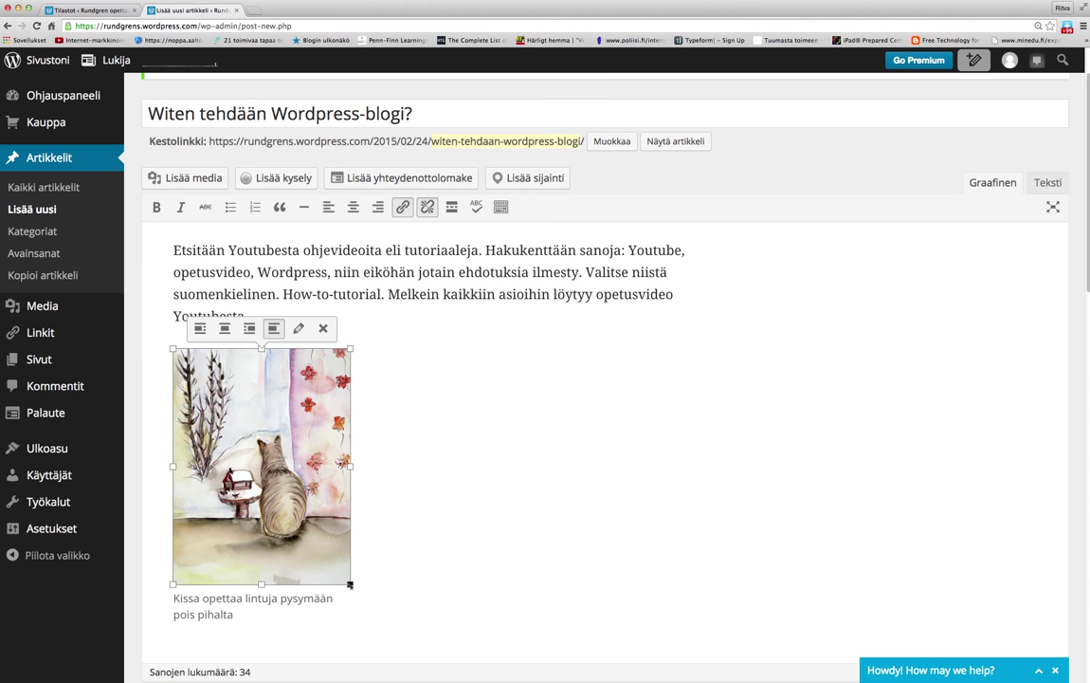
pyautogui.moveTo(350, 585); pyautogui.dragTo(334, 527)
pyautogui.click(353, 441)
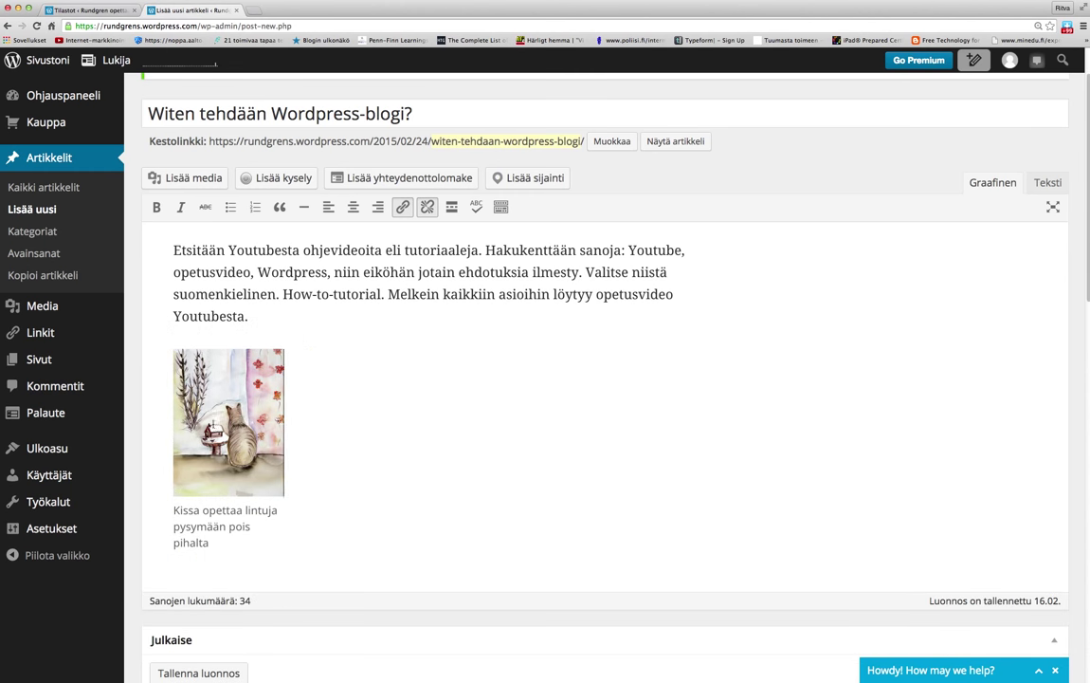
# Centre the cat image and set its size to Täysikokoinen – 2000 × 2667 in the image details.
pyautogui.click(218, 389)
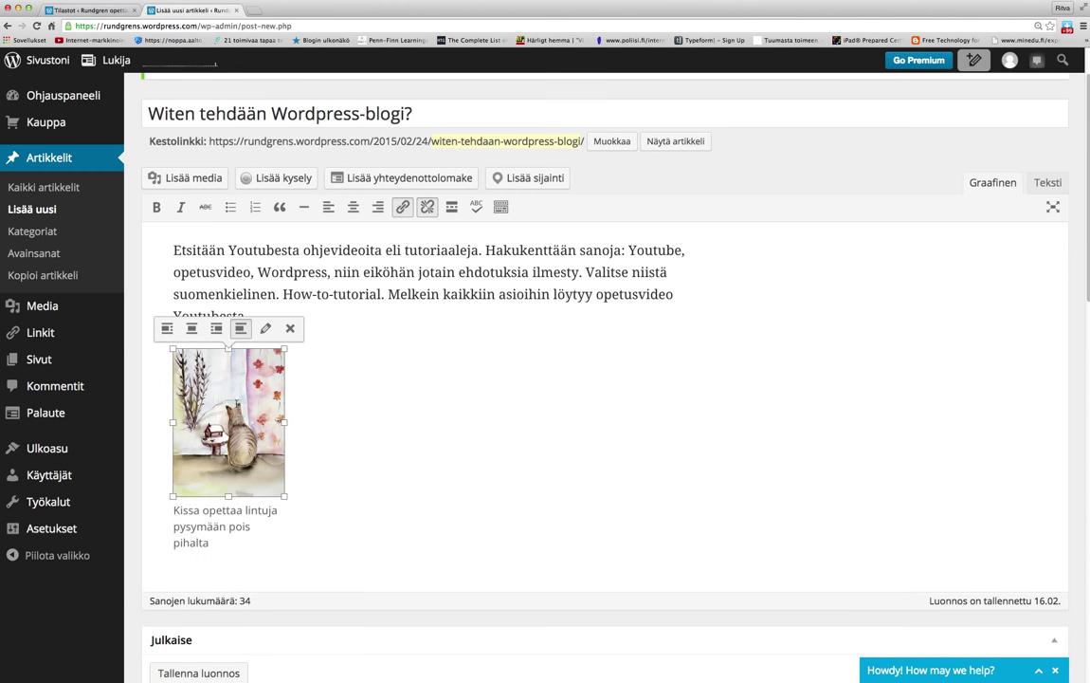
pyautogui.click(192, 329)
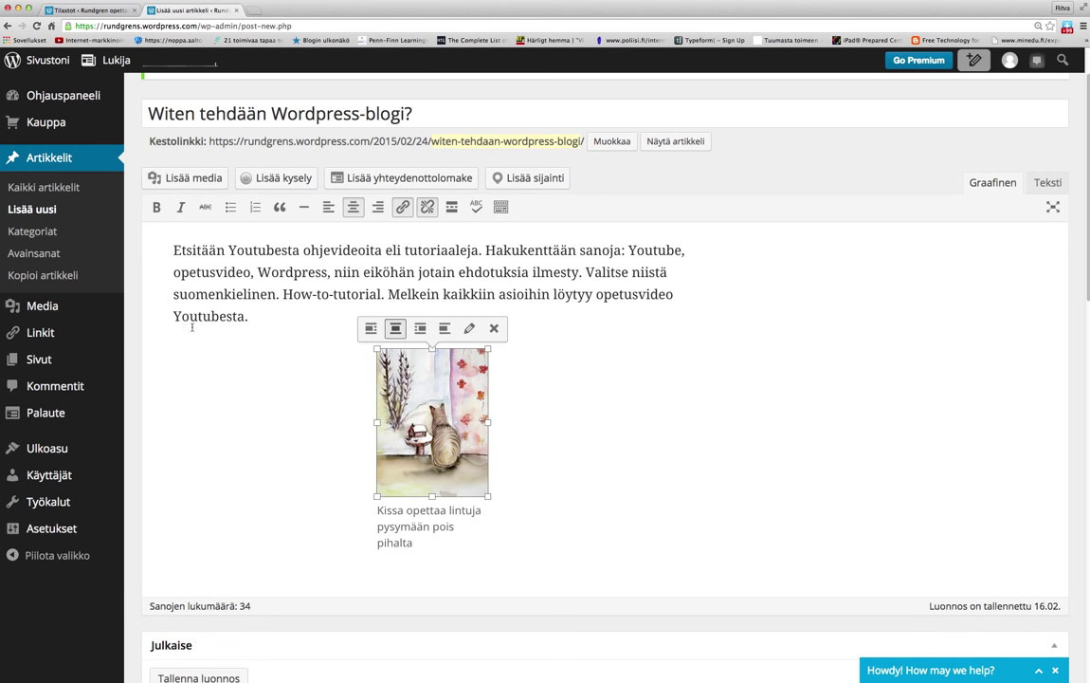
pyautogui.click(470, 329)
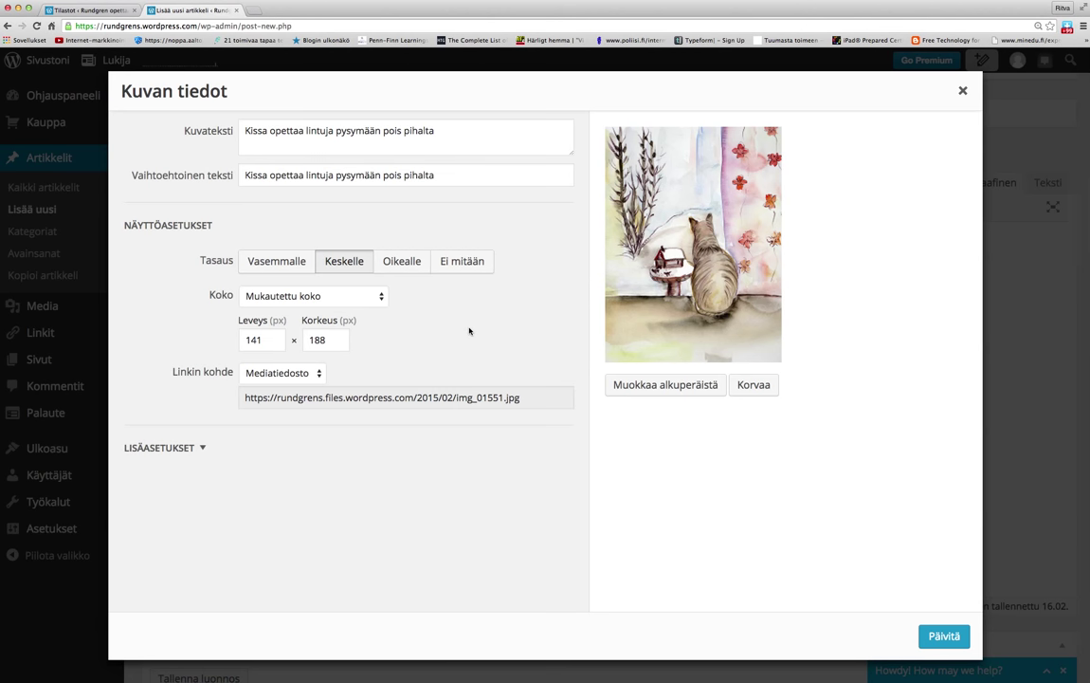
pyautogui.click(381, 298)
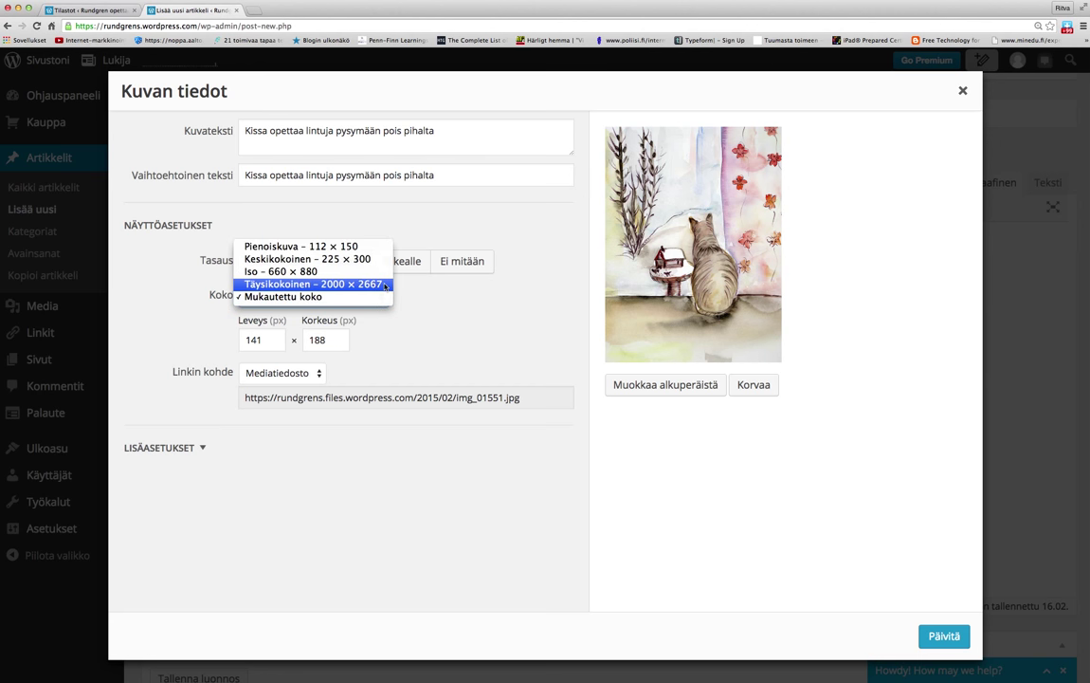
pyautogui.press('Escape')
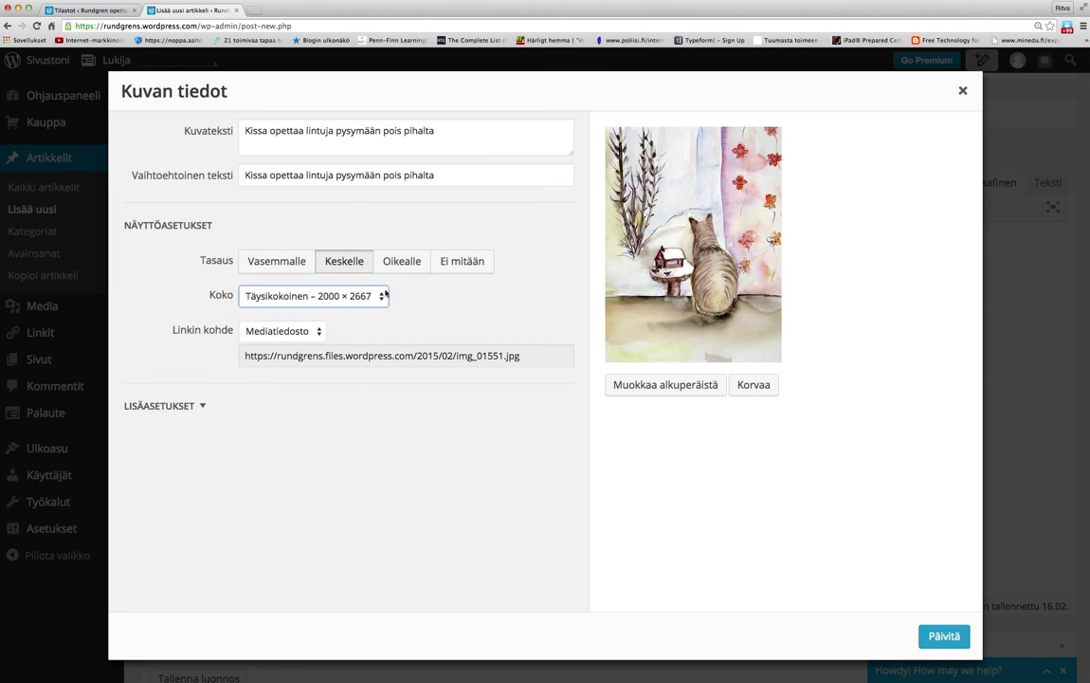
pyautogui.click(944, 635)
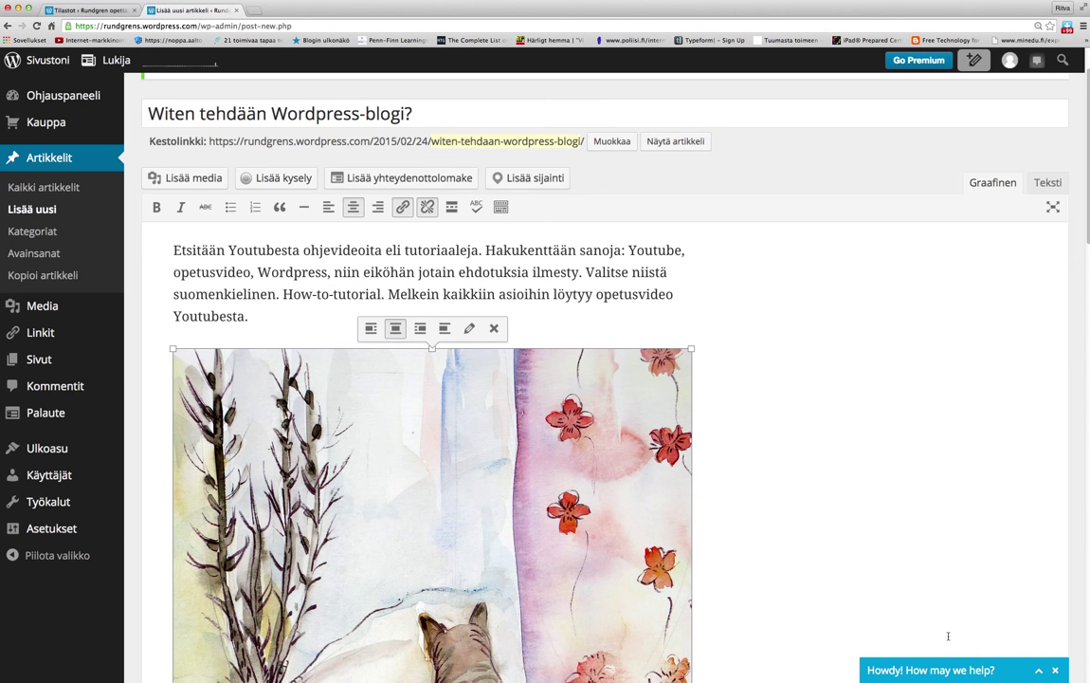
# View the cat image's linked file in a new browser window and close that window.
pyautogui.scroll(-3, 751, 457)
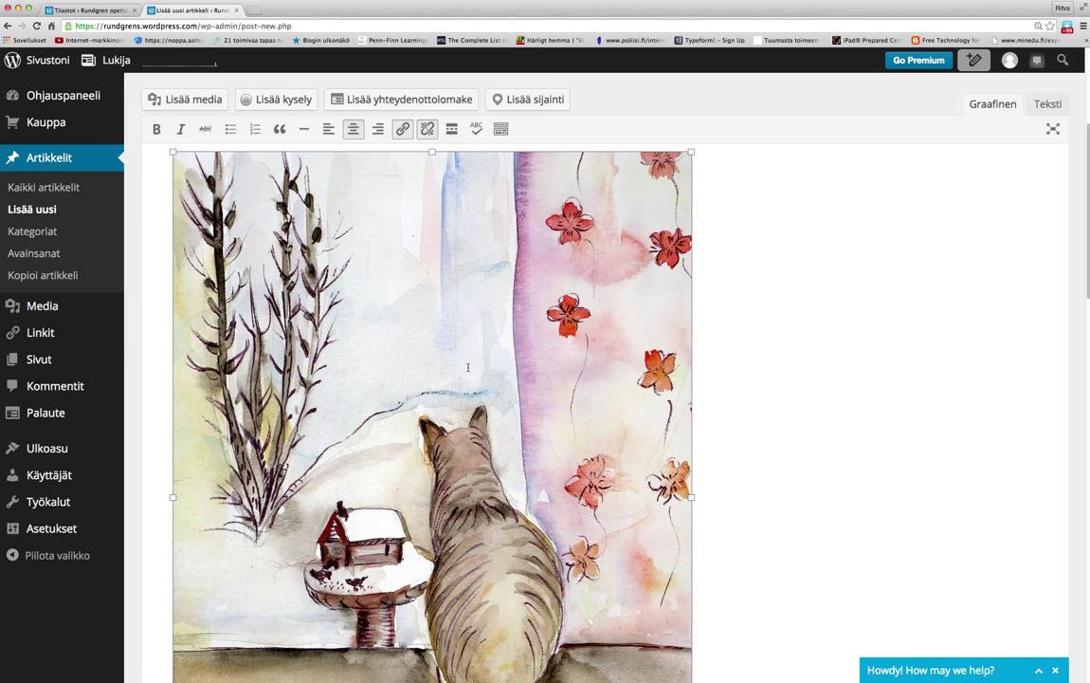
pyautogui.rightClick(468, 370)
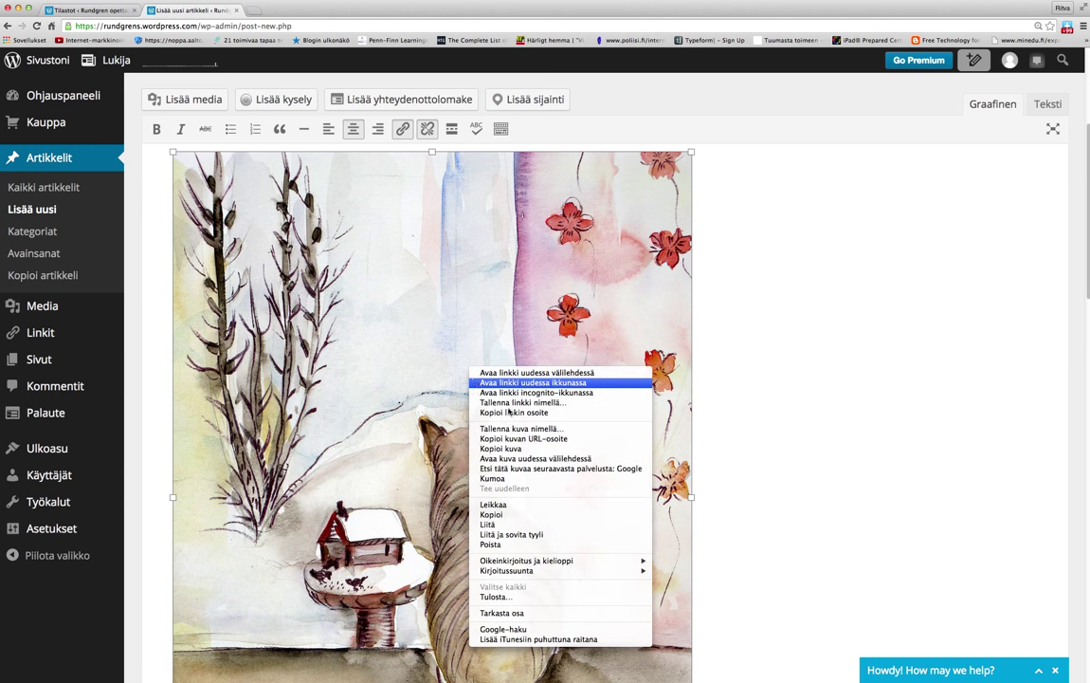
pyautogui.click(459, 369)
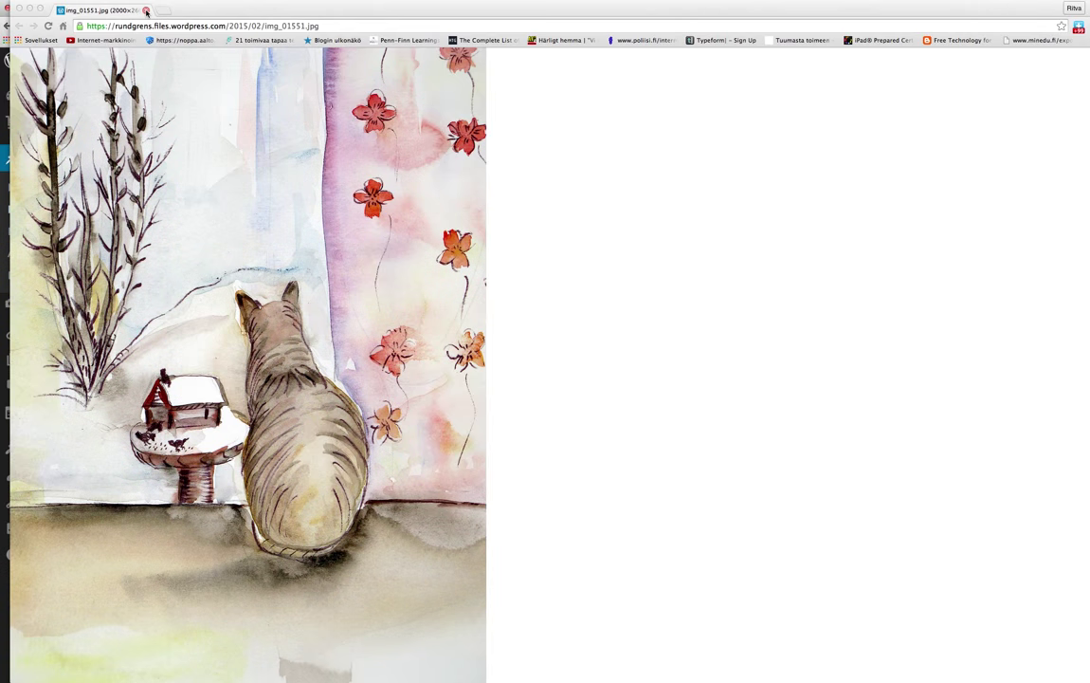
pyautogui.click(146, 10)
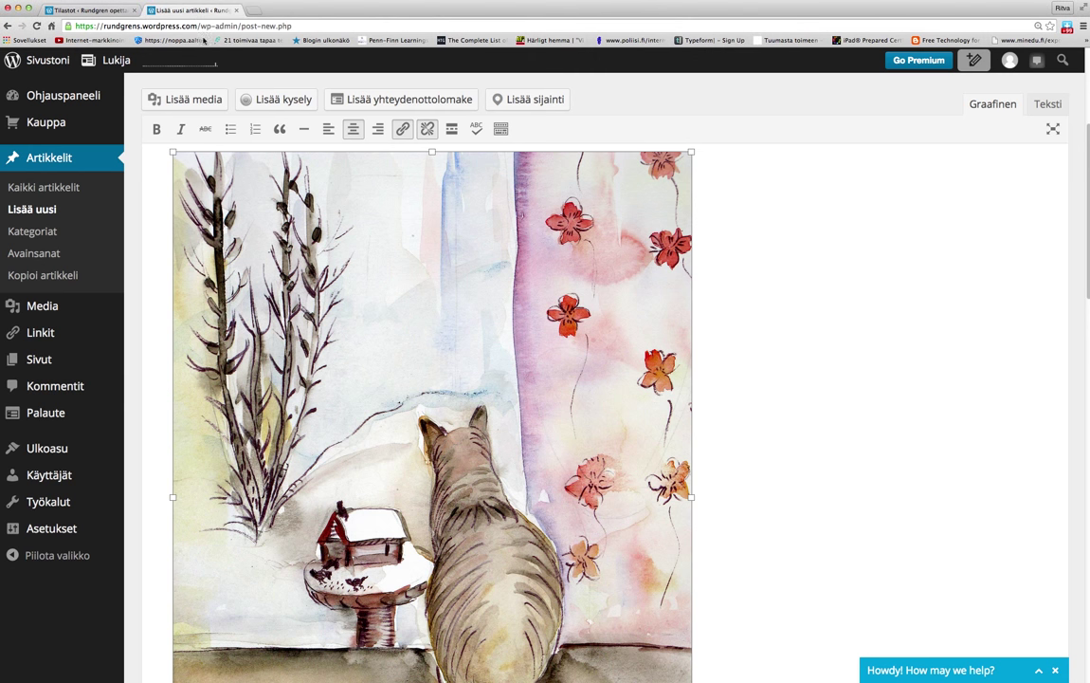
# Change the cat image's size to Iso – 660 × 880 in its image details and update it.
pyautogui.scroll(-5, 797, 439)
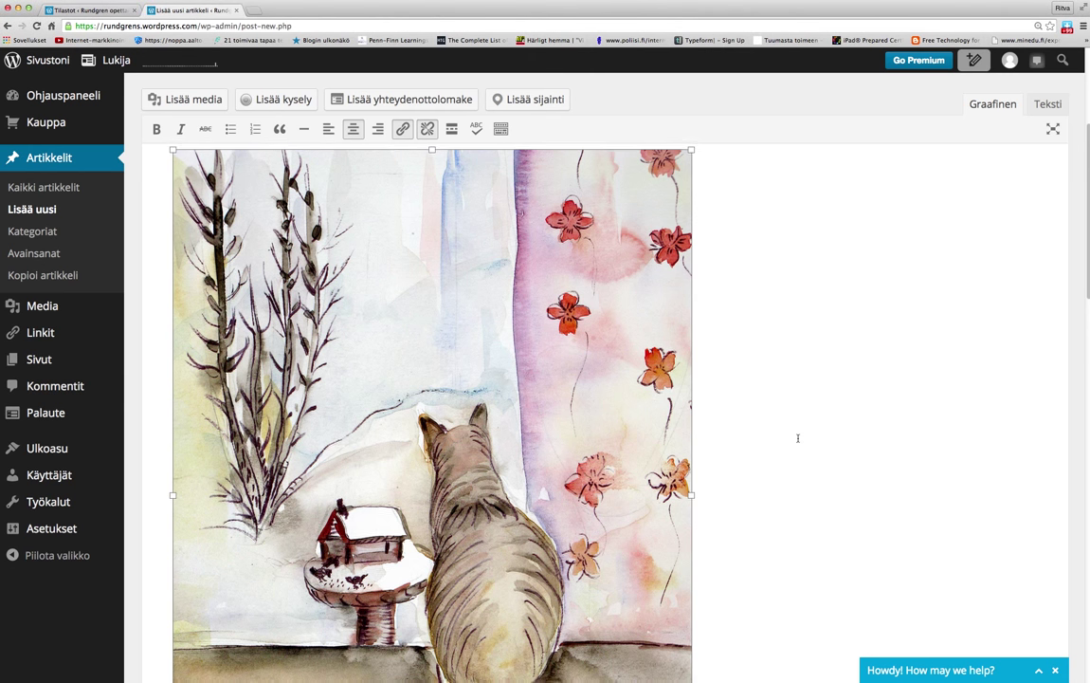
pyautogui.scroll(-3, 798, 441)
pyautogui.scroll(-2, 605, 269)
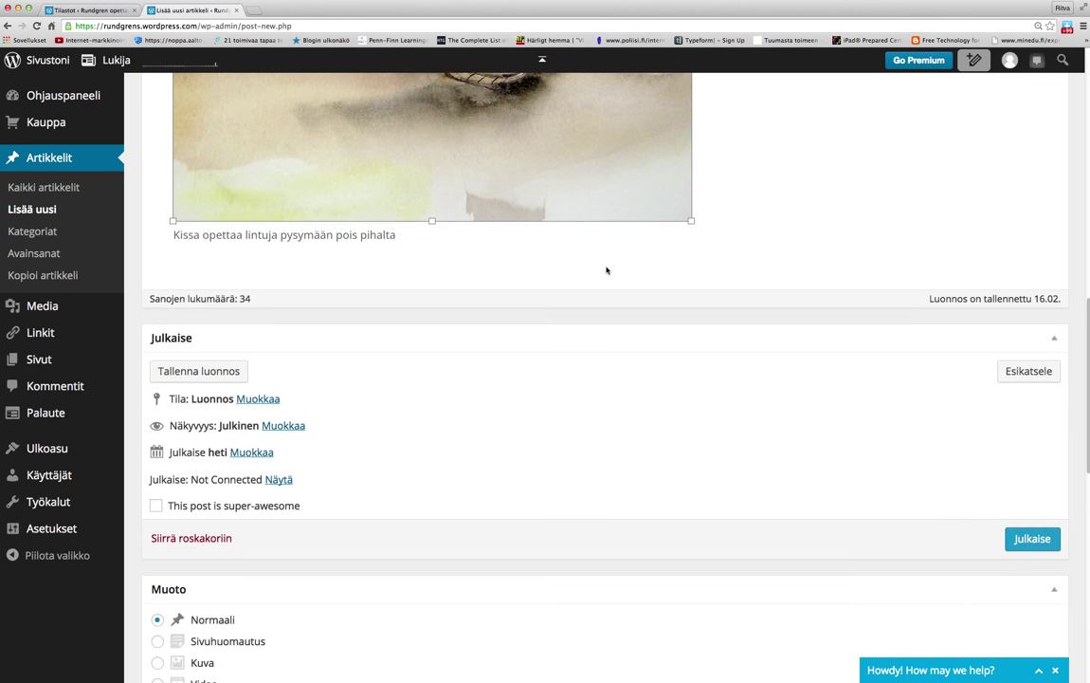
pyautogui.scroll(-2, 421, 184)
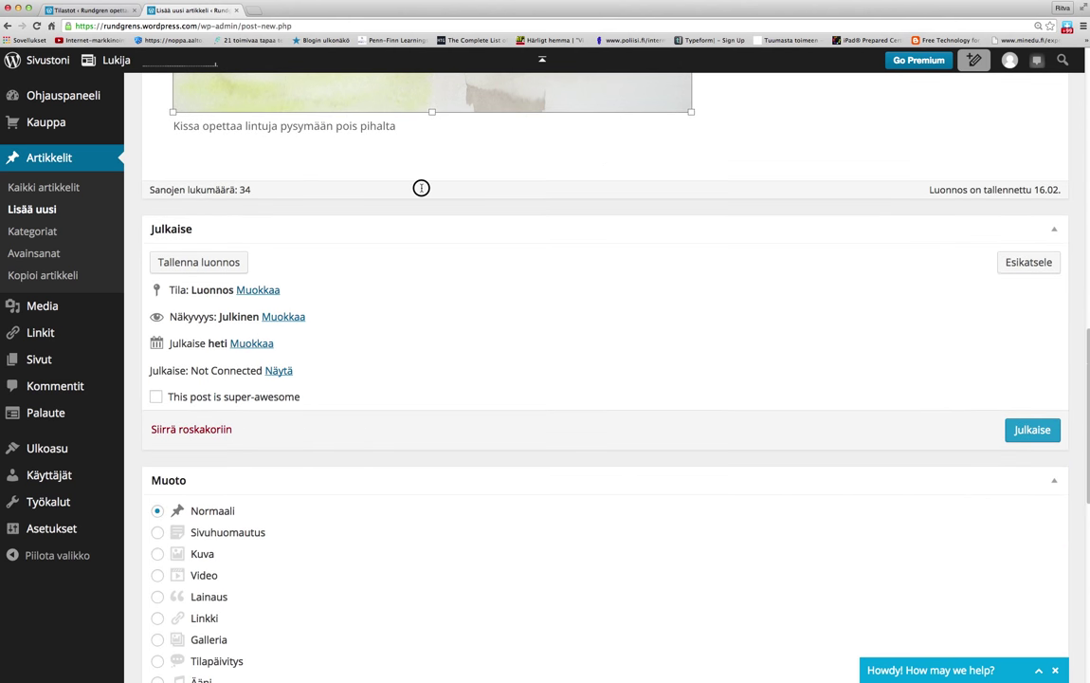
pyautogui.scroll(3, 421, 185)
pyautogui.click(442, 194)
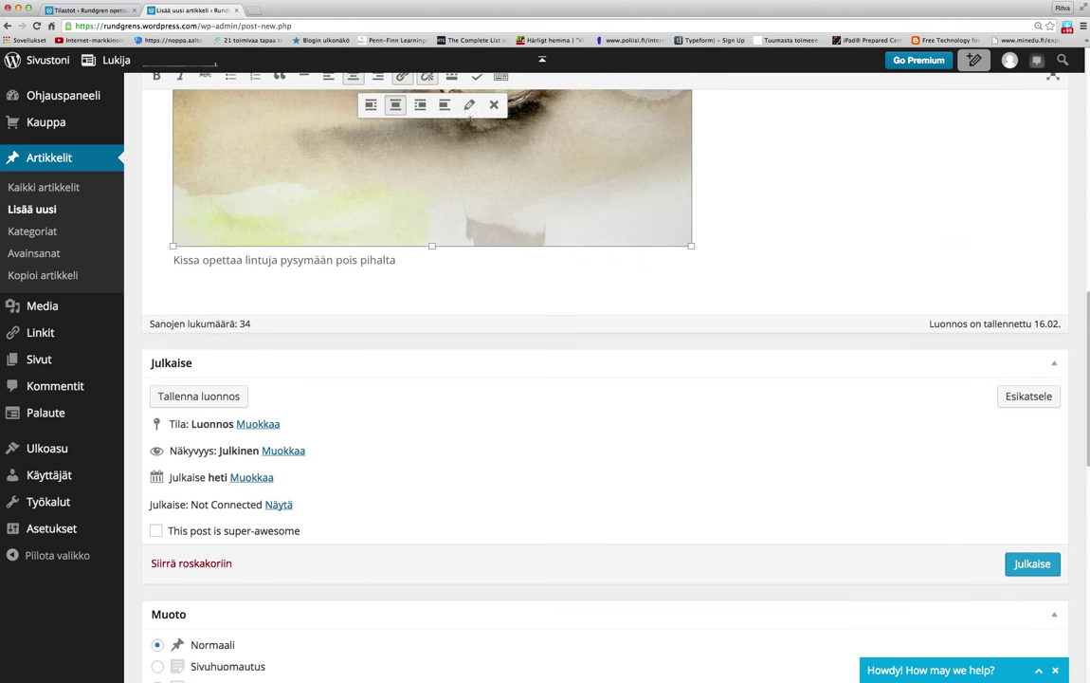
pyautogui.scroll(1, 431, 170)
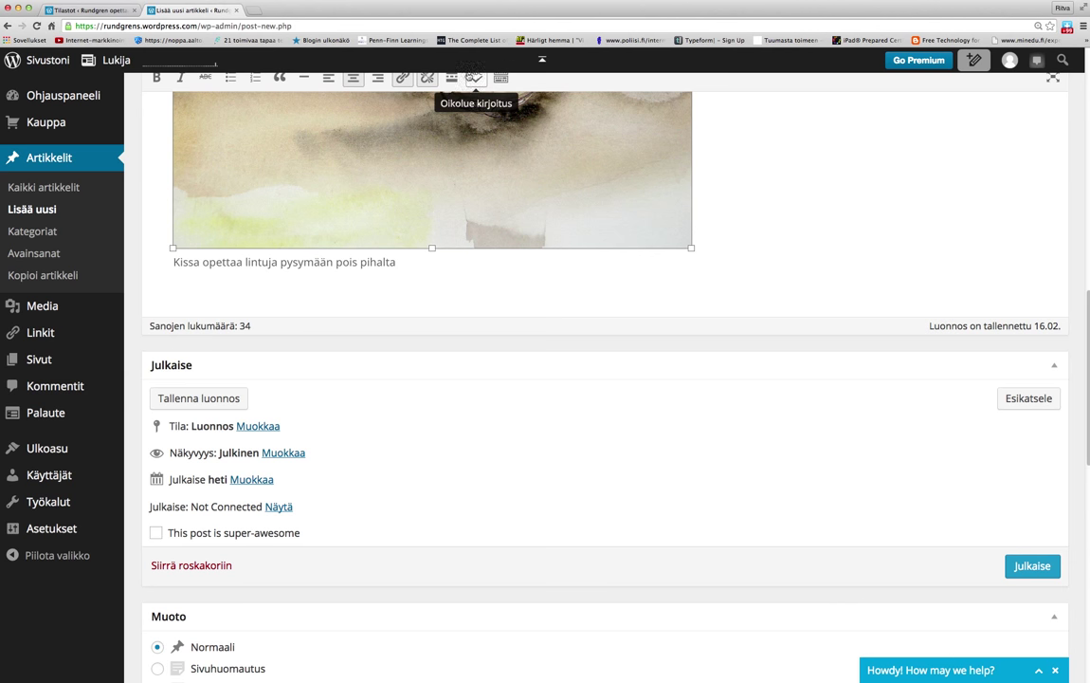
pyautogui.scroll(3, 431, 137)
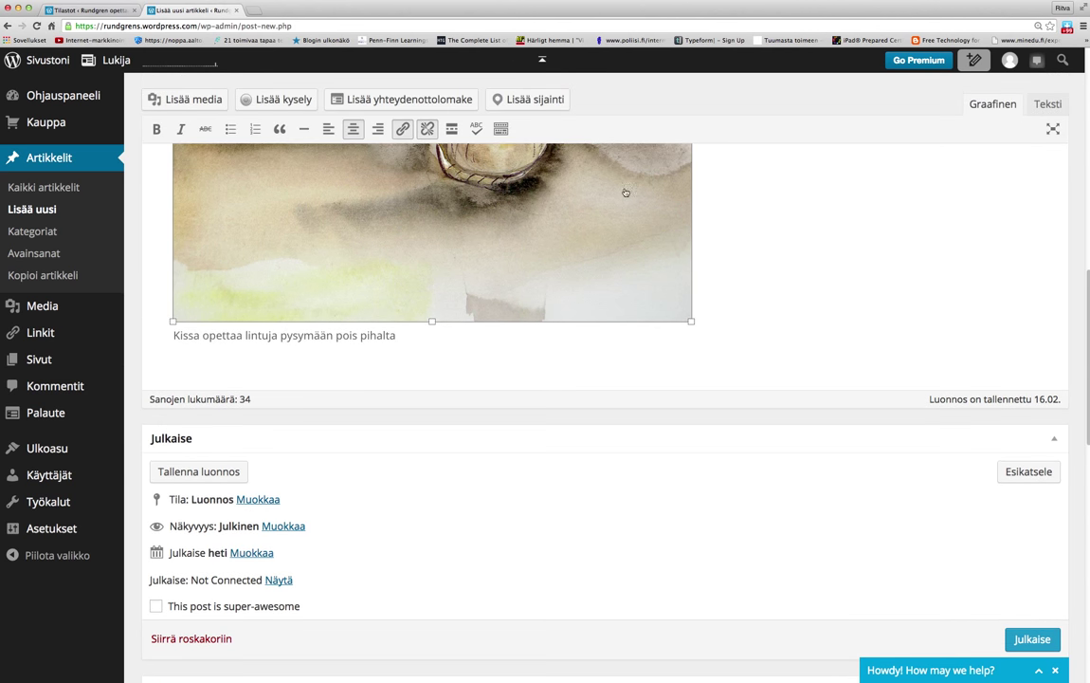
pyautogui.click(564, 173)
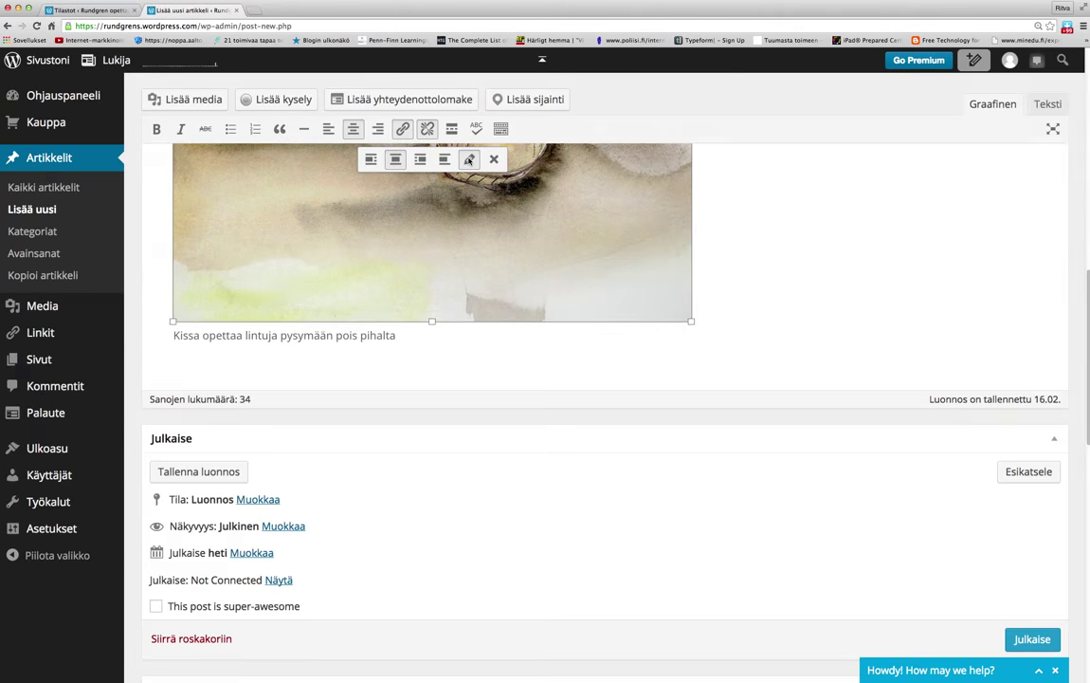
pyautogui.click(469, 161)
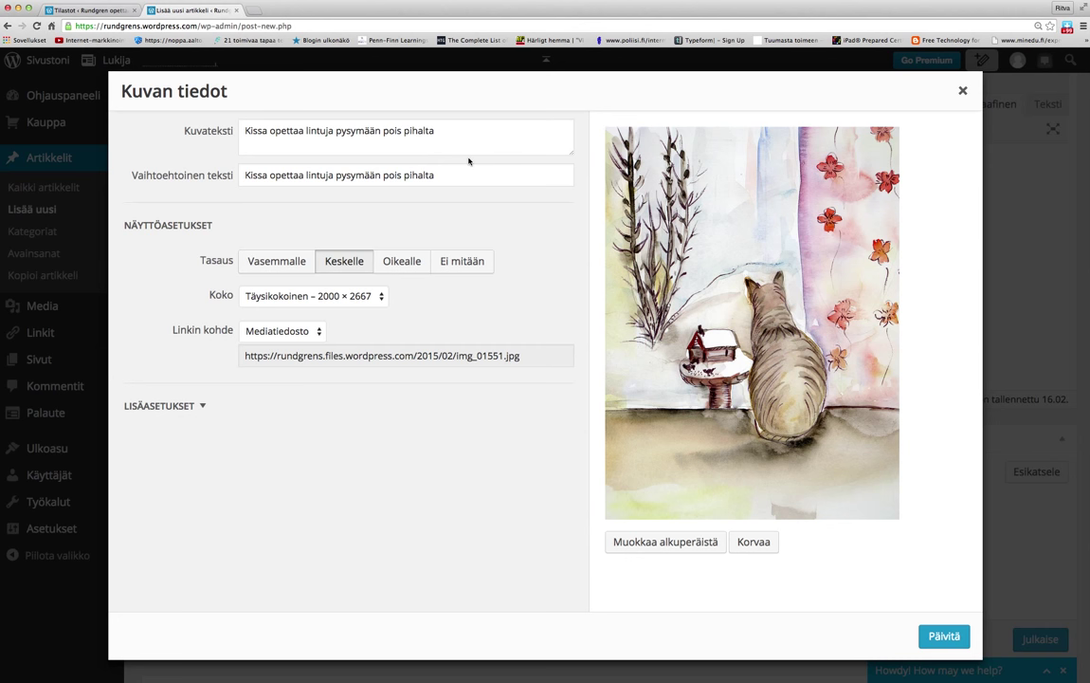
pyautogui.click(381, 297)
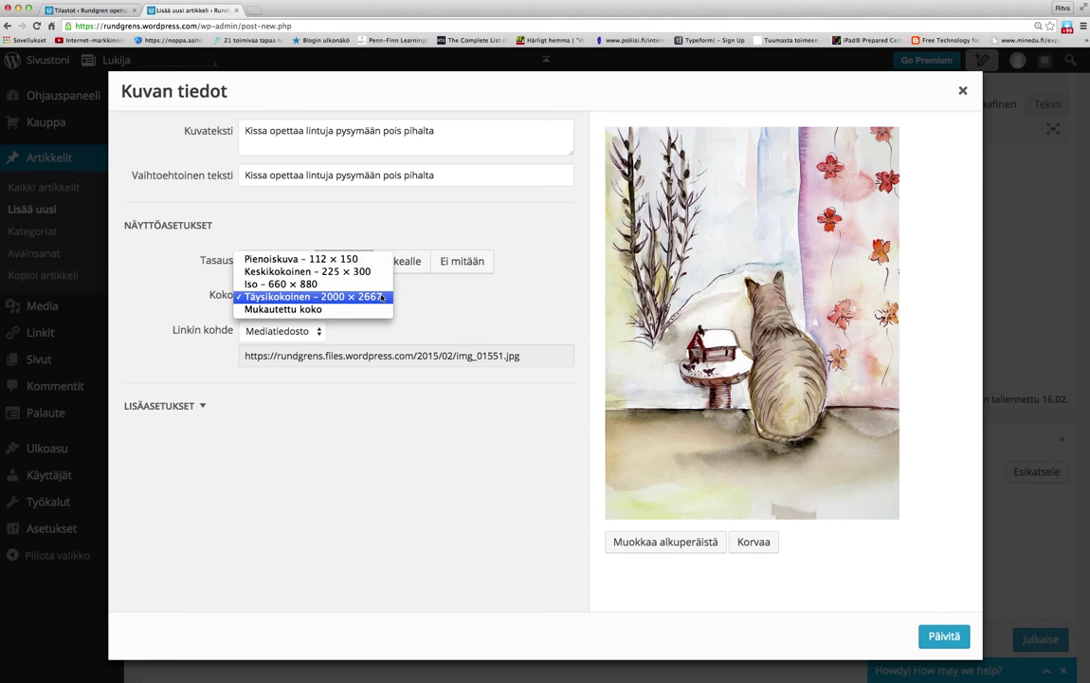
pyautogui.click(362, 284)
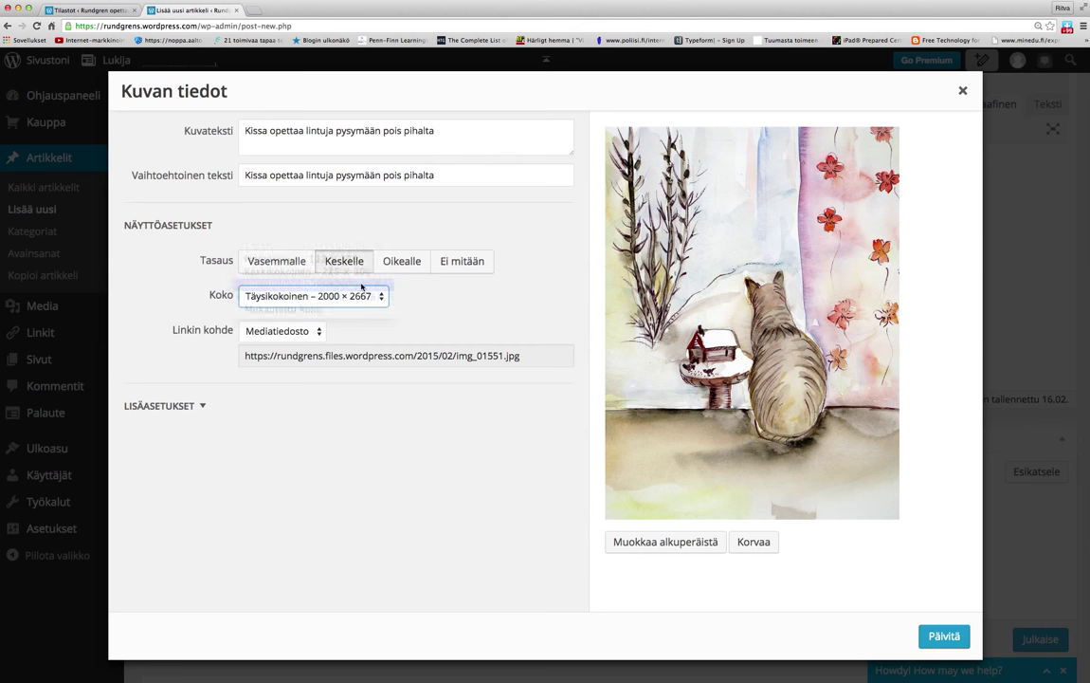
pyautogui.click(943, 635)
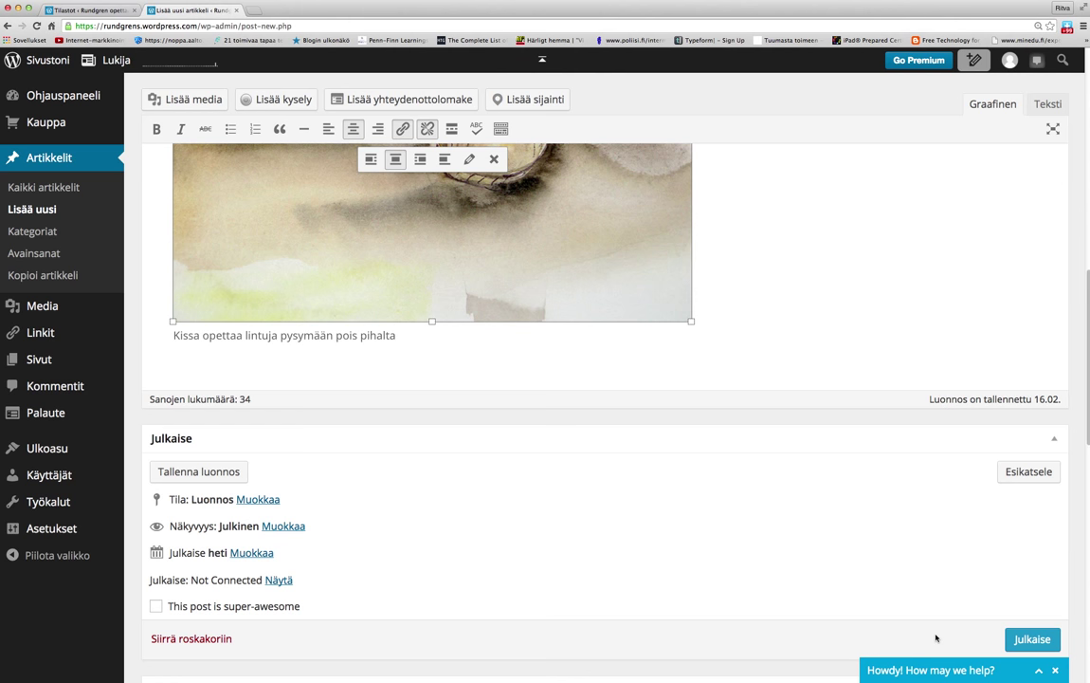
pyautogui.scroll(4, 788, 358)
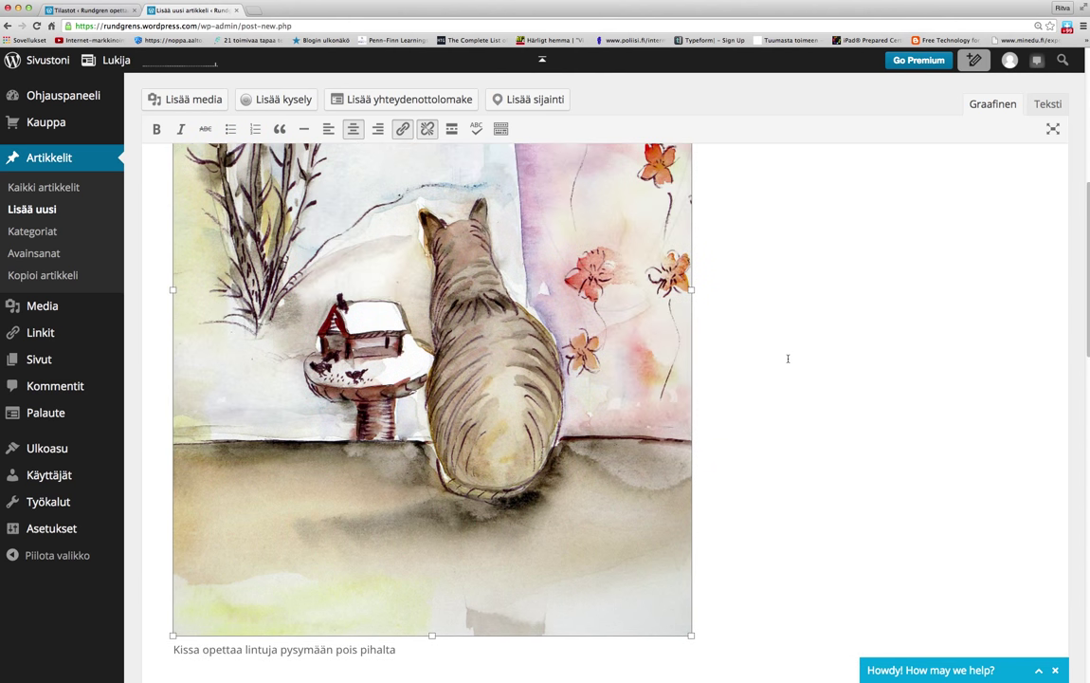
# Try to add the current location (Nykyinen paikka) to the article by having it located.
pyautogui.scroll(5, 788, 359)
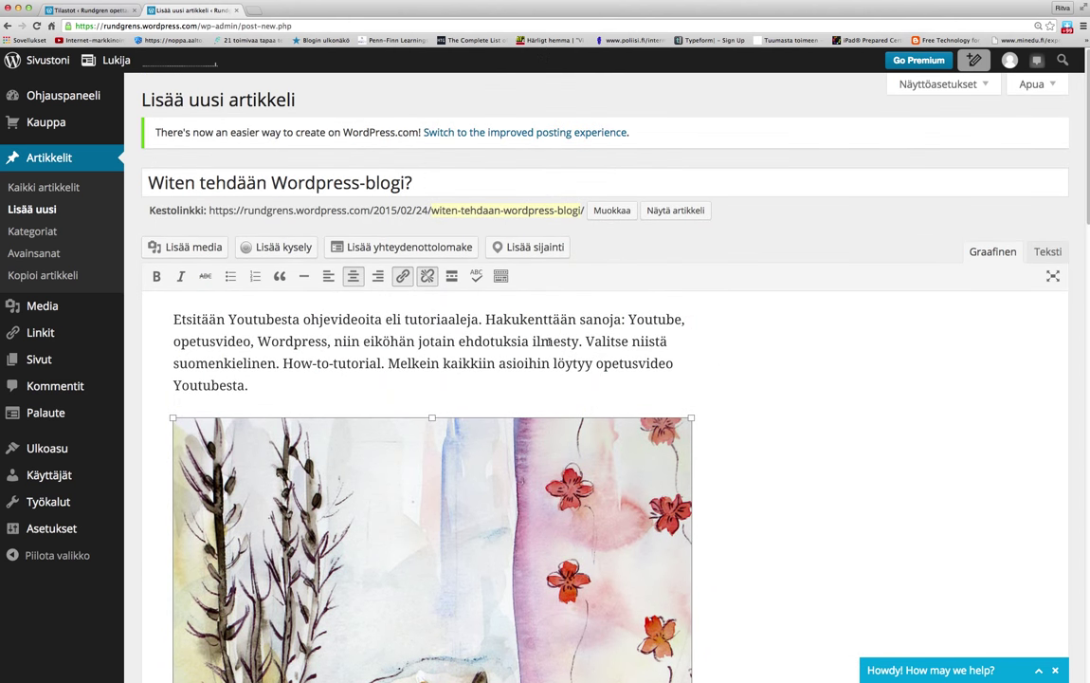
pyautogui.click(534, 248)
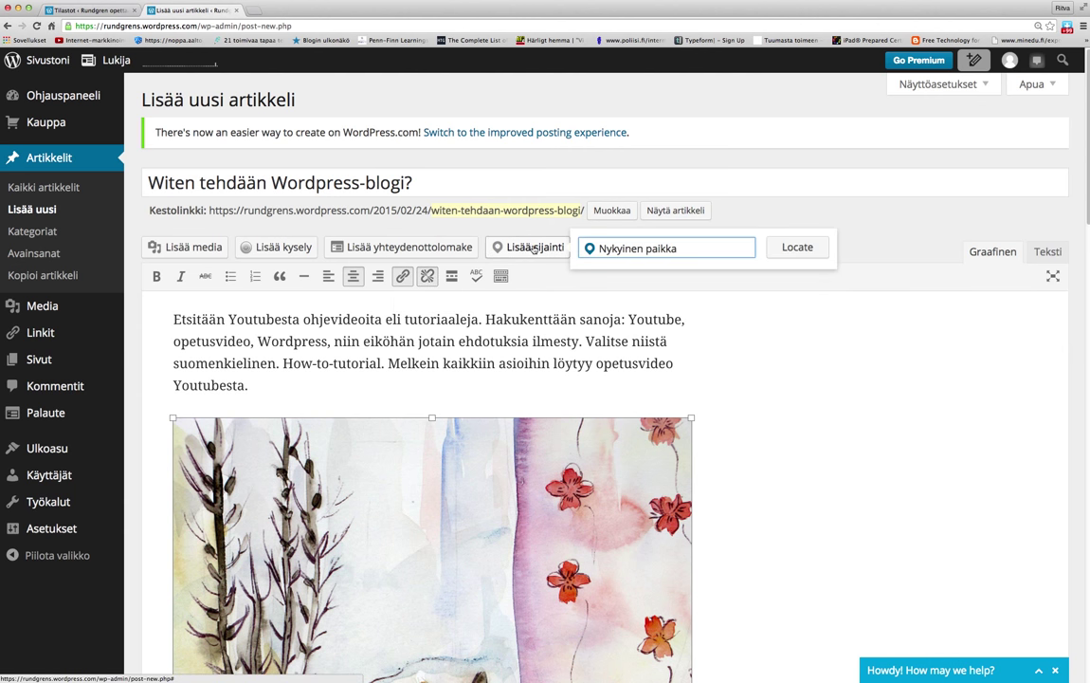
pyautogui.click(795, 248)
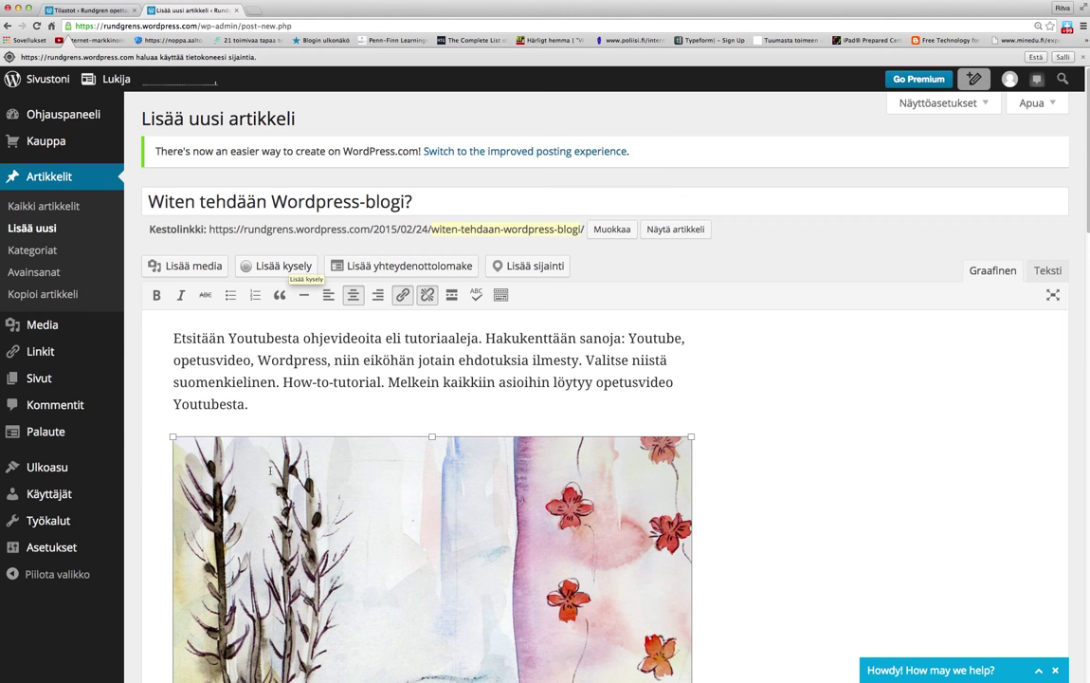
# Open the article's visibility options in the publishing settings and confirm Julkinen.
pyautogui.scroll(-5, 747, 429)
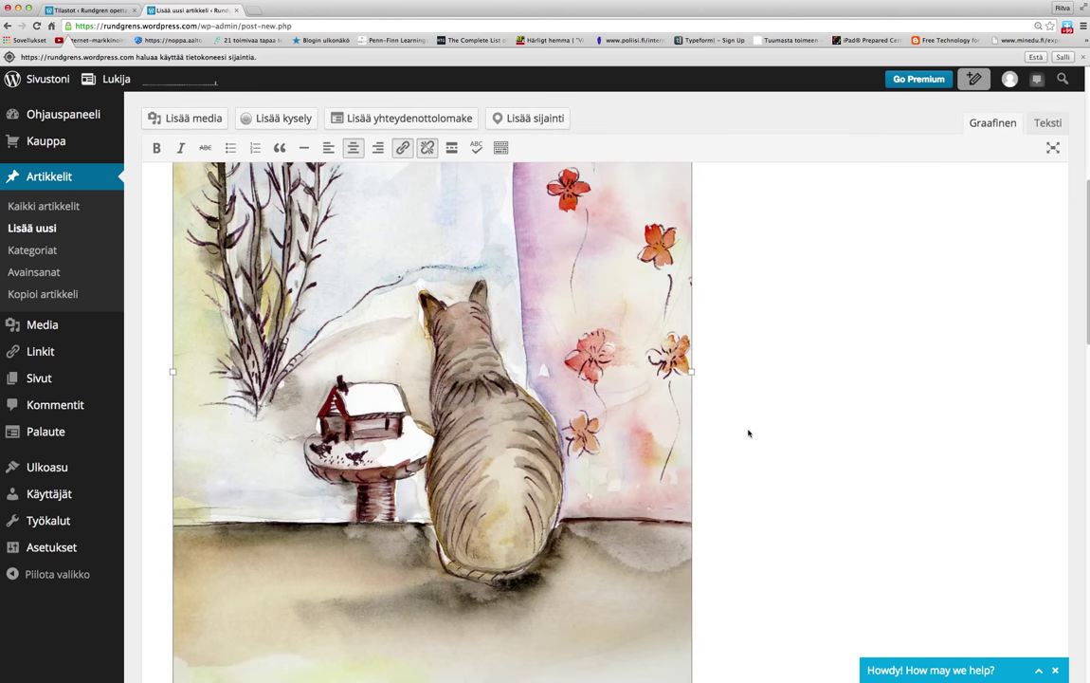
pyautogui.scroll(-15, 748, 433)
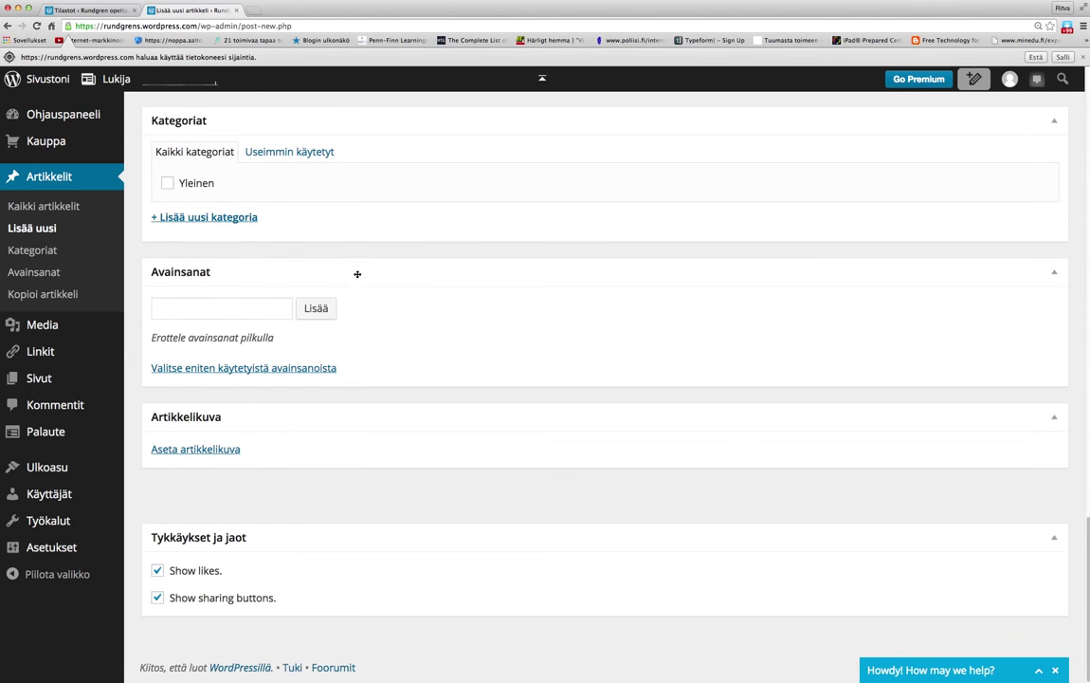
pyautogui.scroll(5, 304, 251)
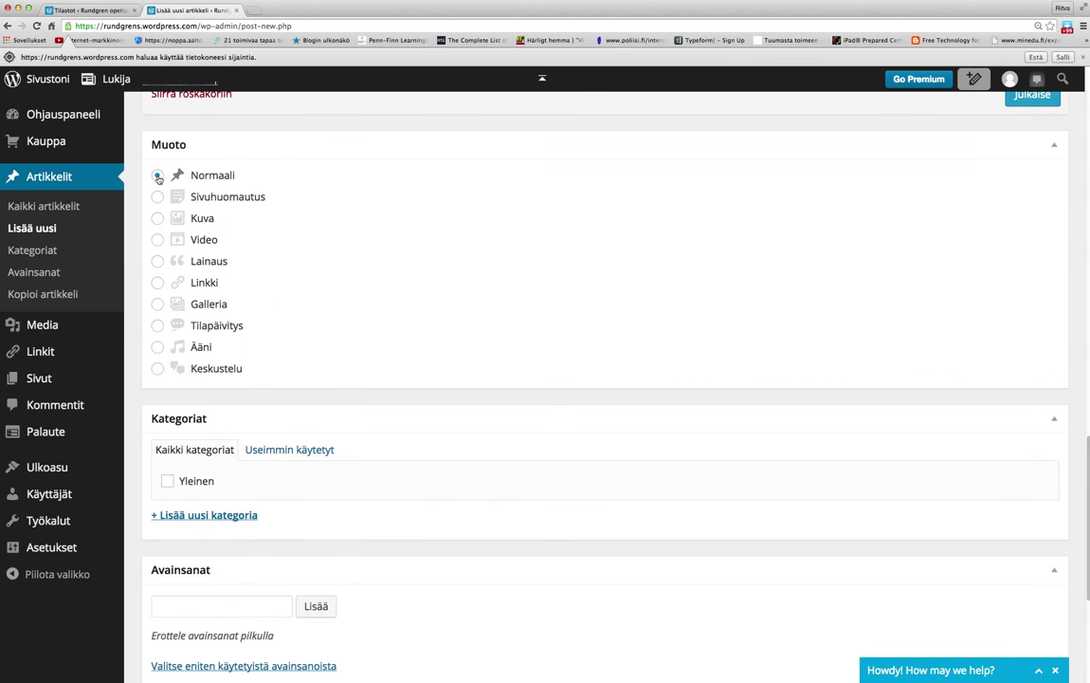
pyautogui.scroll(1, 309, 189)
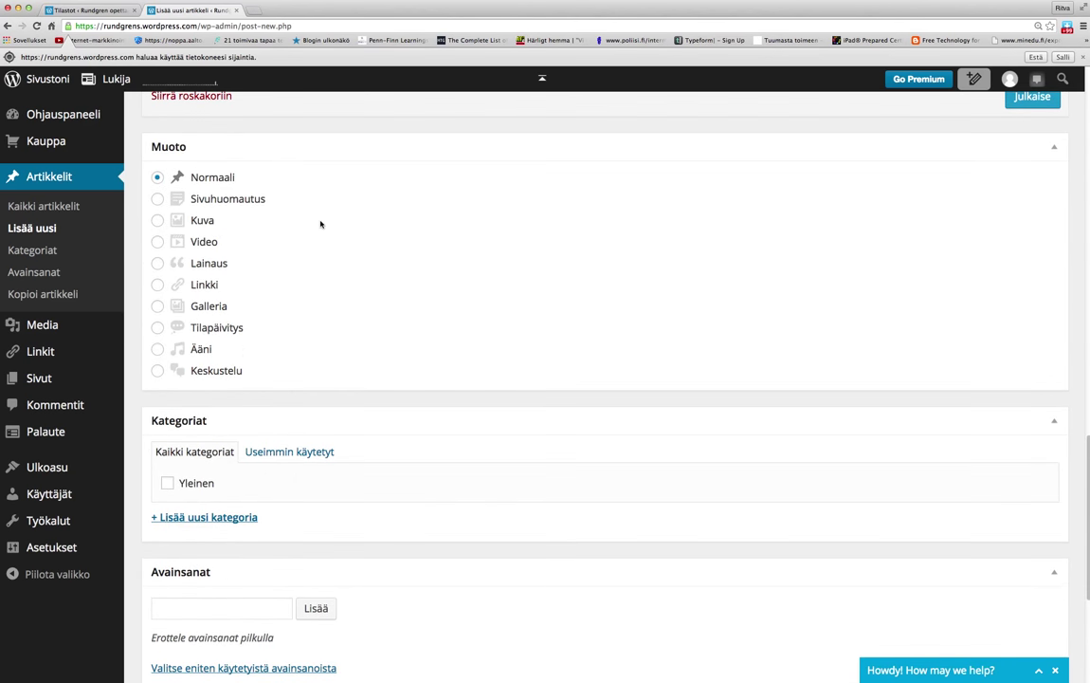
pyautogui.scroll(2, 320, 225)
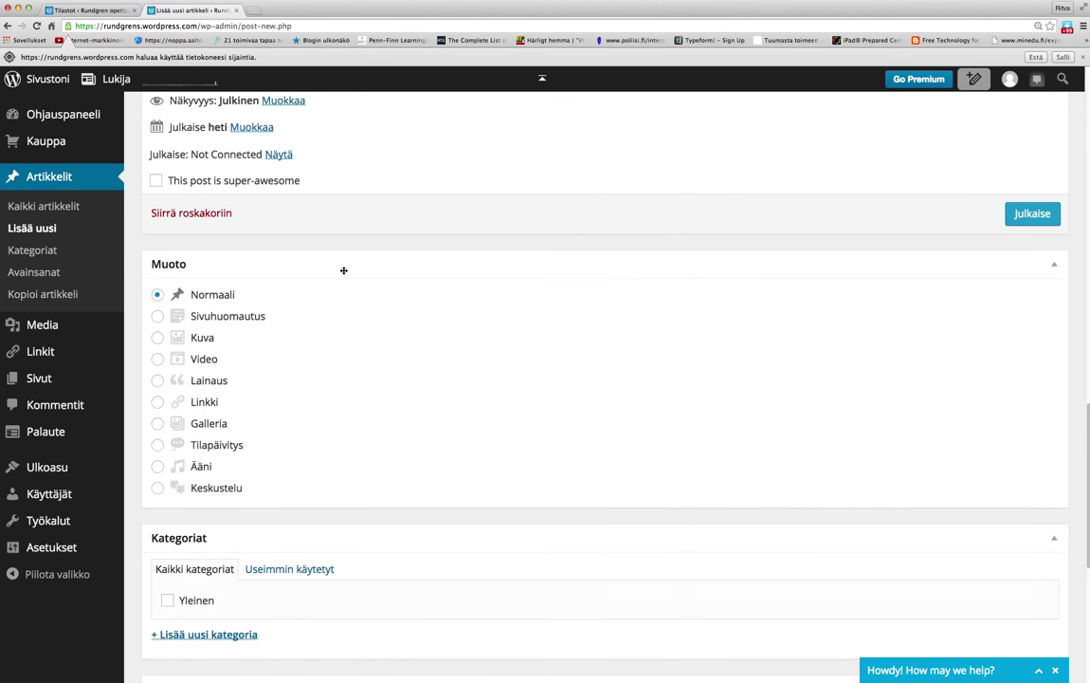
pyautogui.scroll(1, 343, 271)
pyautogui.scroll(1, 343, 272)
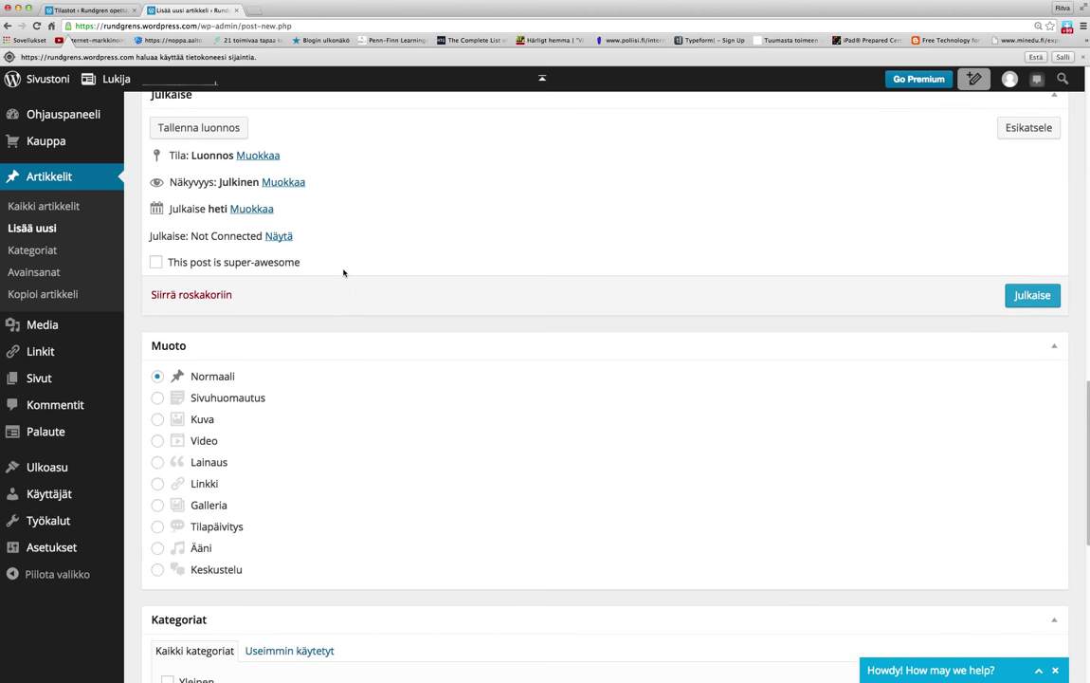
pyautogui.click(284, 194)
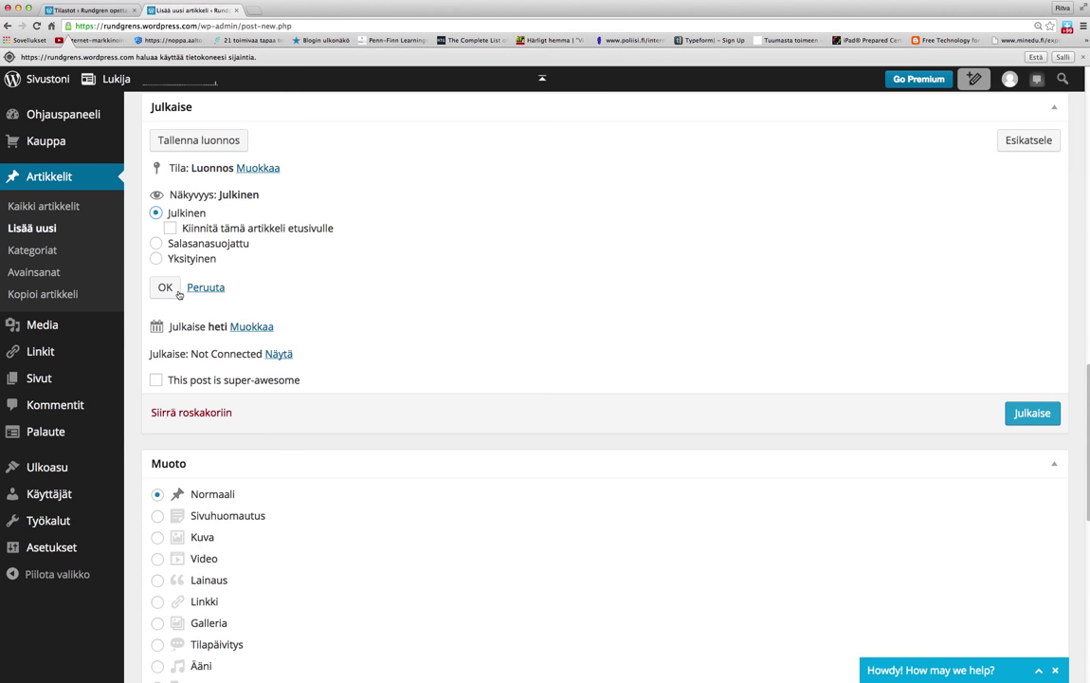
pyautogui.click(166, 290)
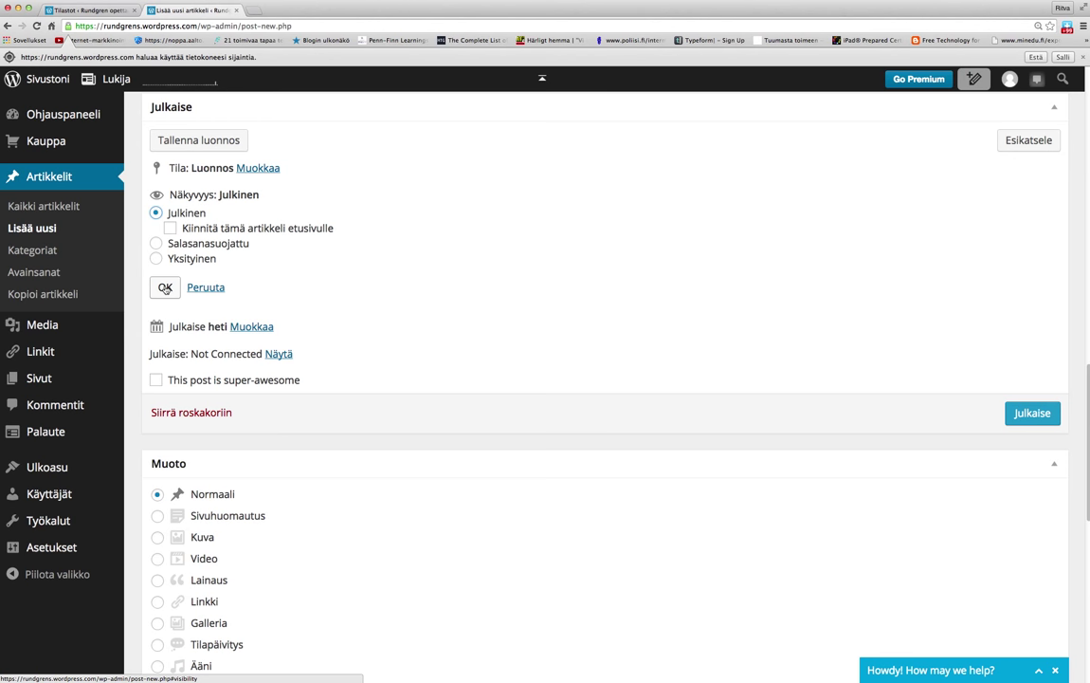
pyautogui.click(165, 288)
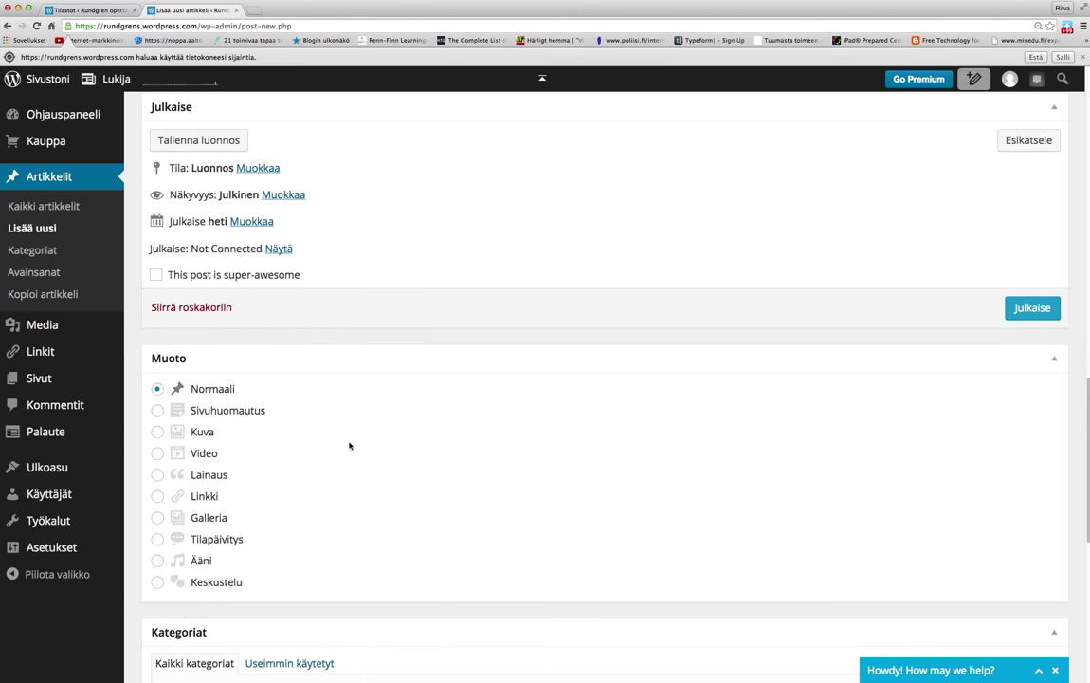
# Add the tags Wordpress, kissa and opettaa to the article.
pyautogui.scroll(-5, 349, 447)
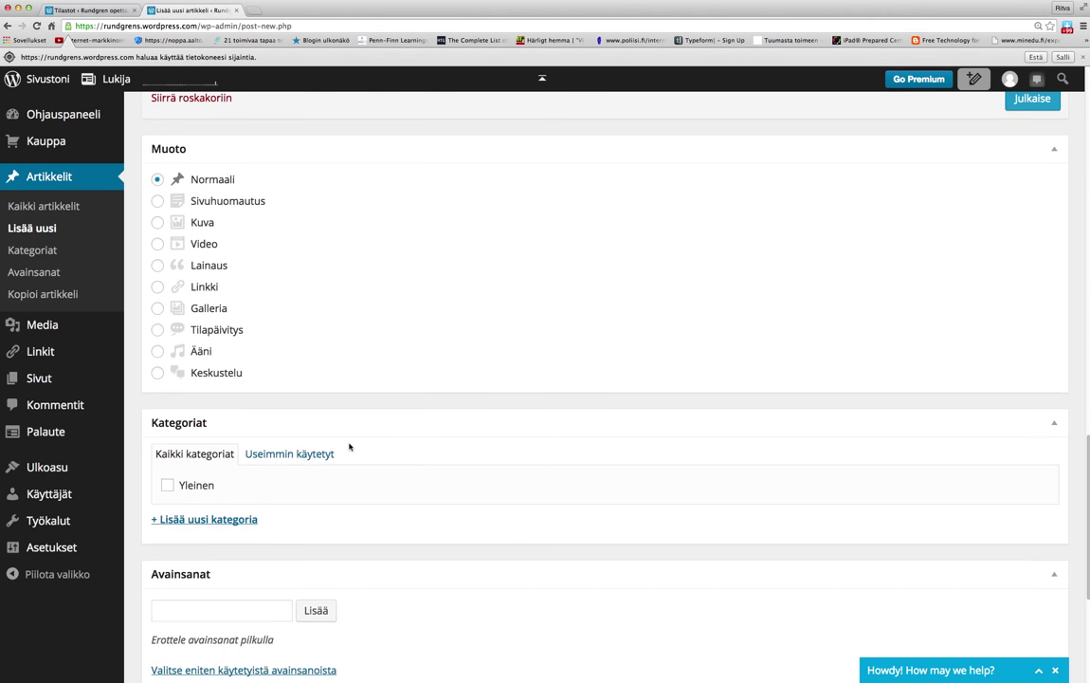
pyautogui.scroll(-2, 323, 460)
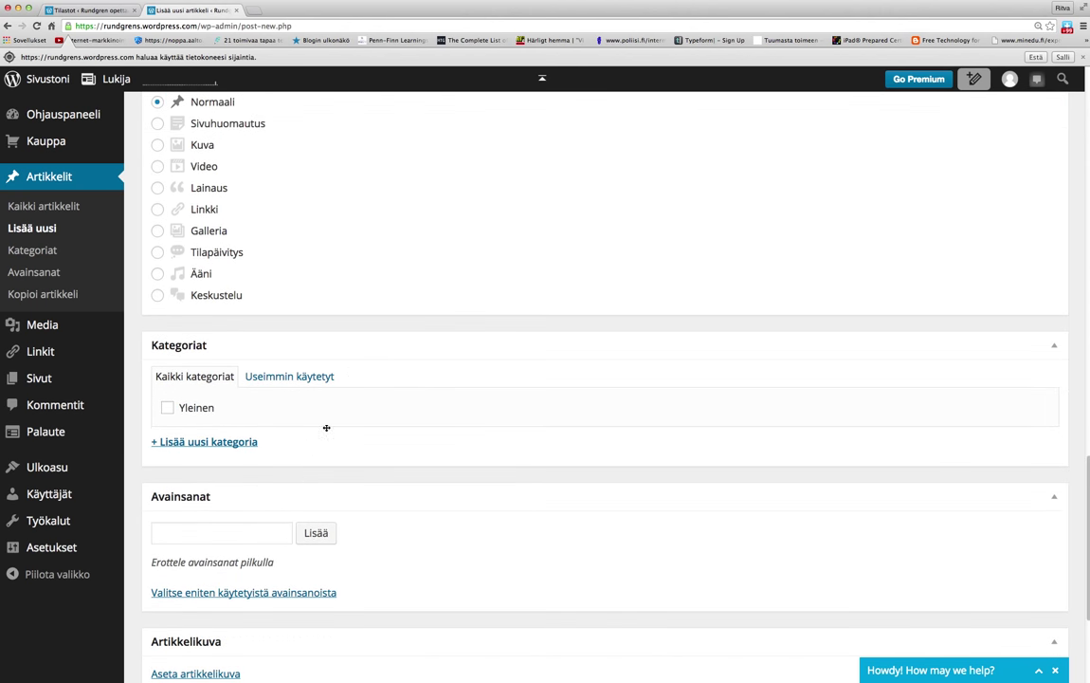
pyautogui.scroll(12, 409, 339)
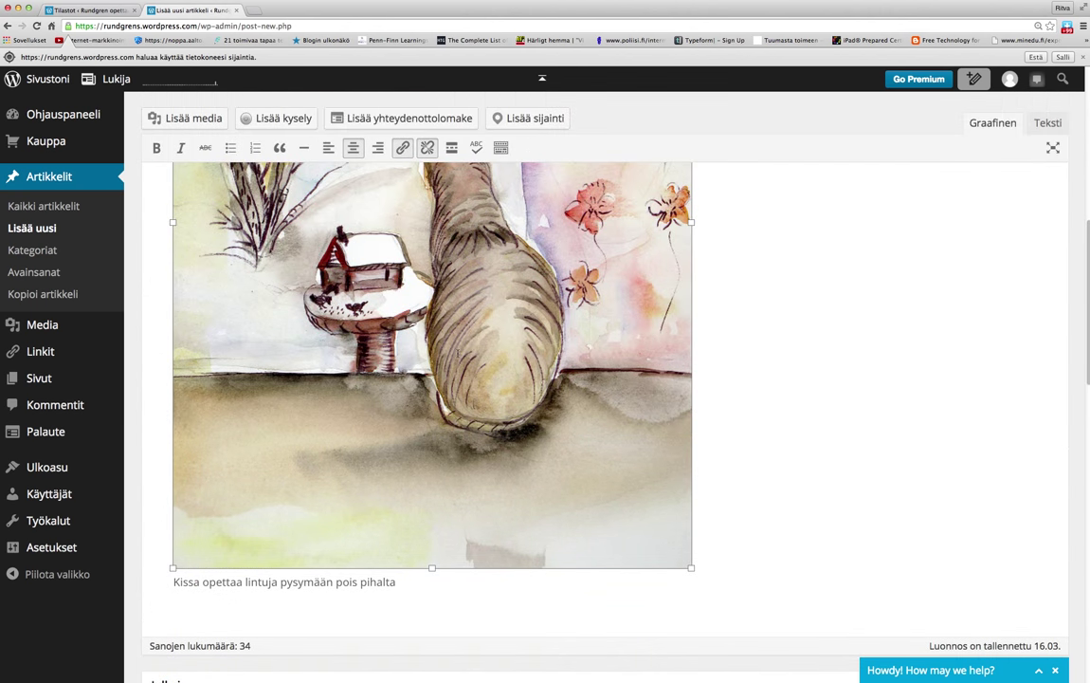
pyautogui.scroll(-10, 280, 533)
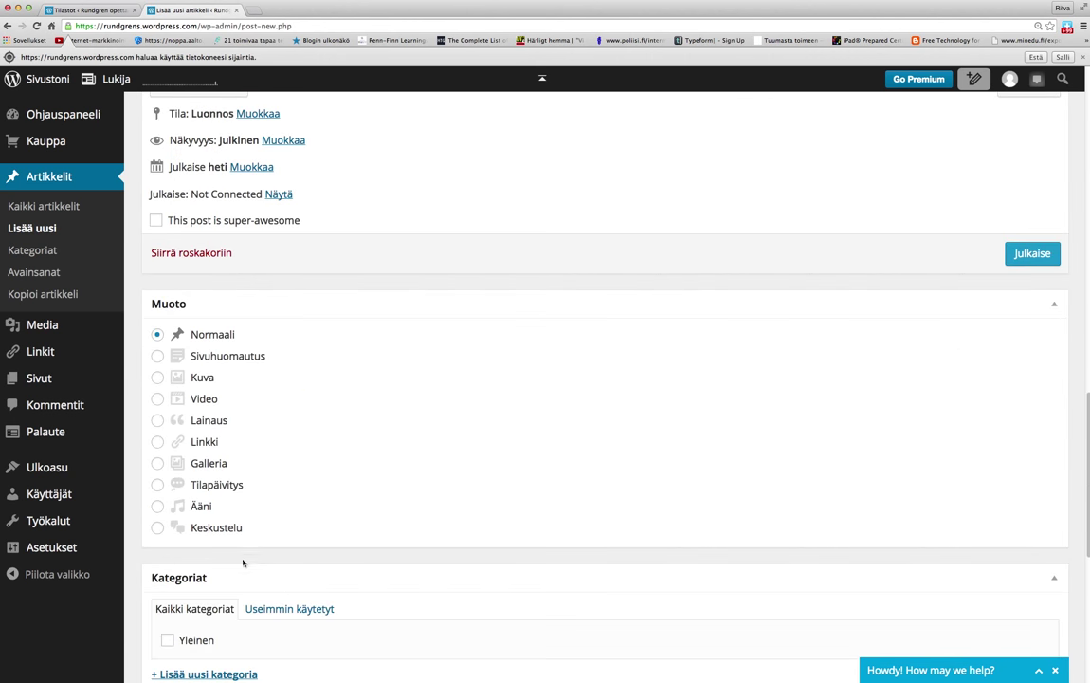
pyautogui.scroll(-6, 275, 573)
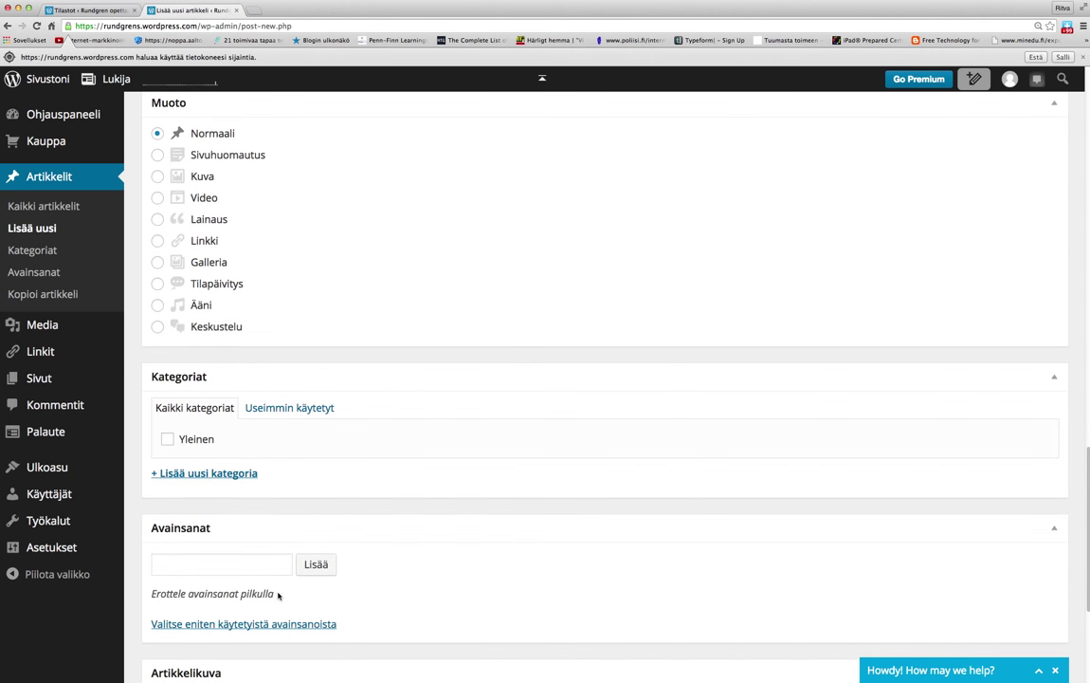
pyautogui.click(240, 548)
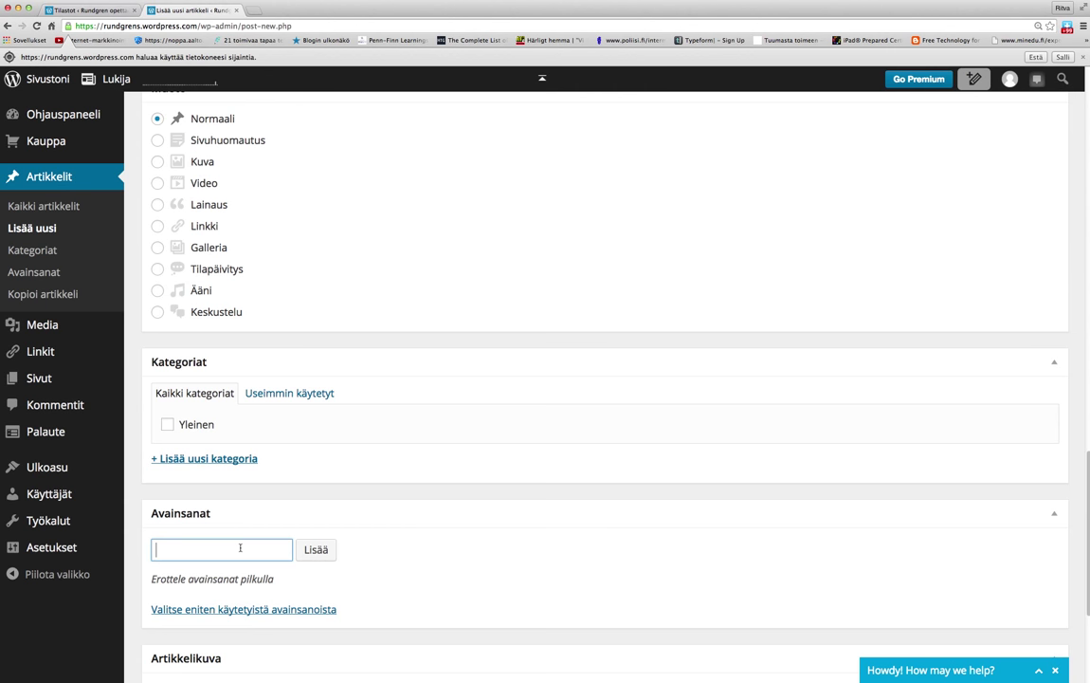
pyautogui.write('Wordpress, kissa, opet')
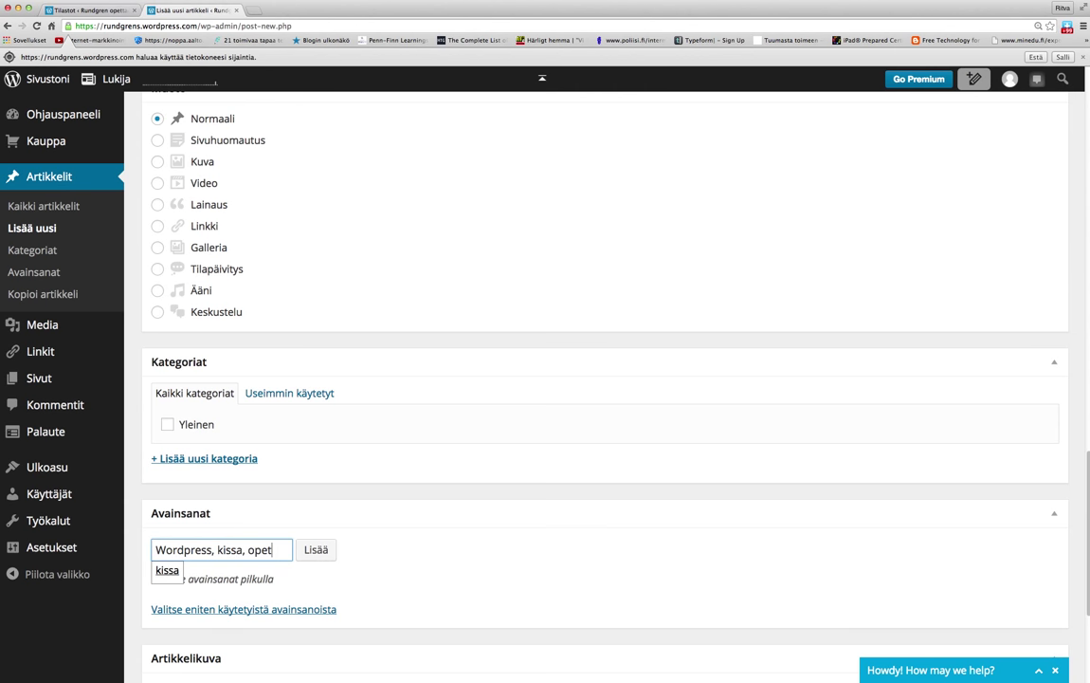
pyautogui.write('taa')
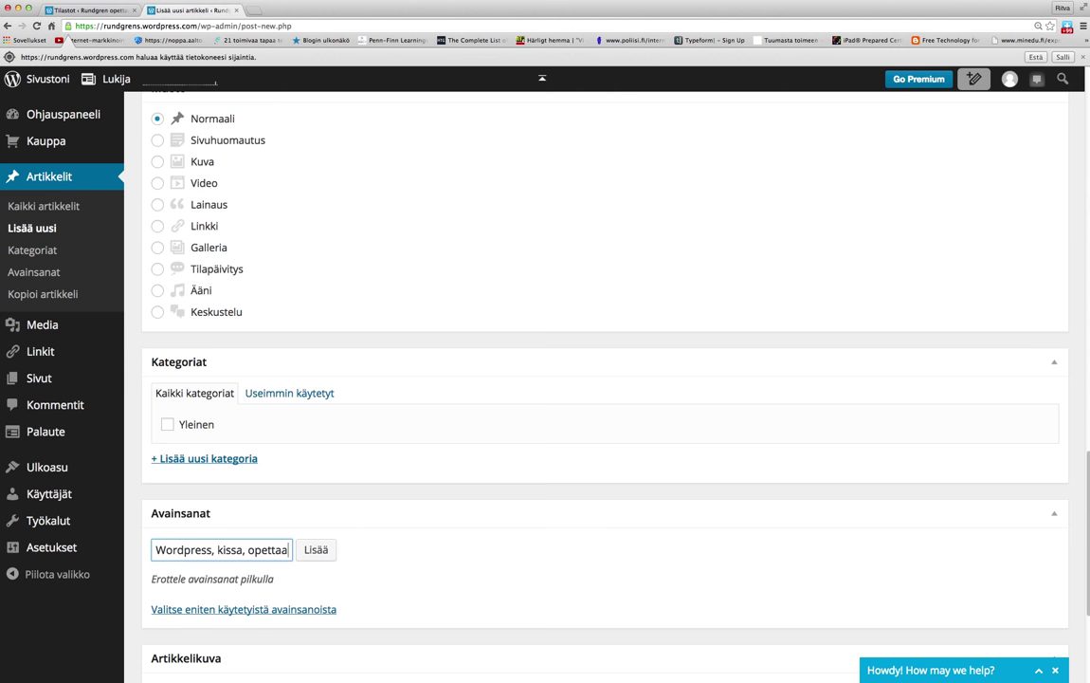
pyautogui.click(315, 550)
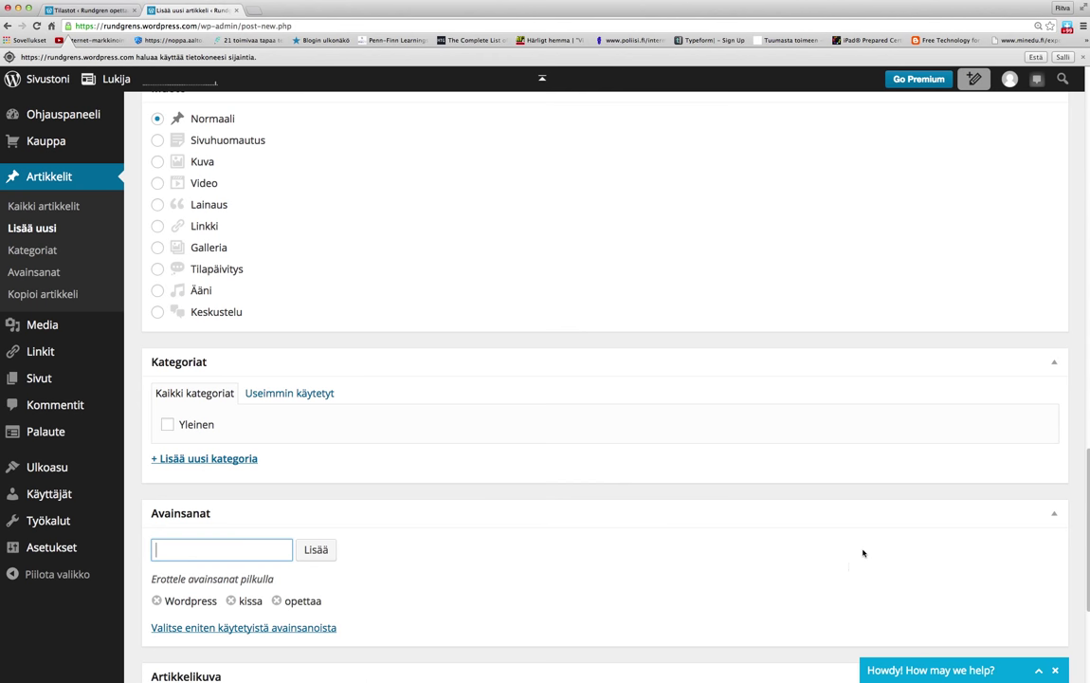
# Publish the article, accepting it despite the proofreader's suggestions.
pyautogui.scroll(-3, 863, 552)
pyautogui.scroll(10, 863, 552)
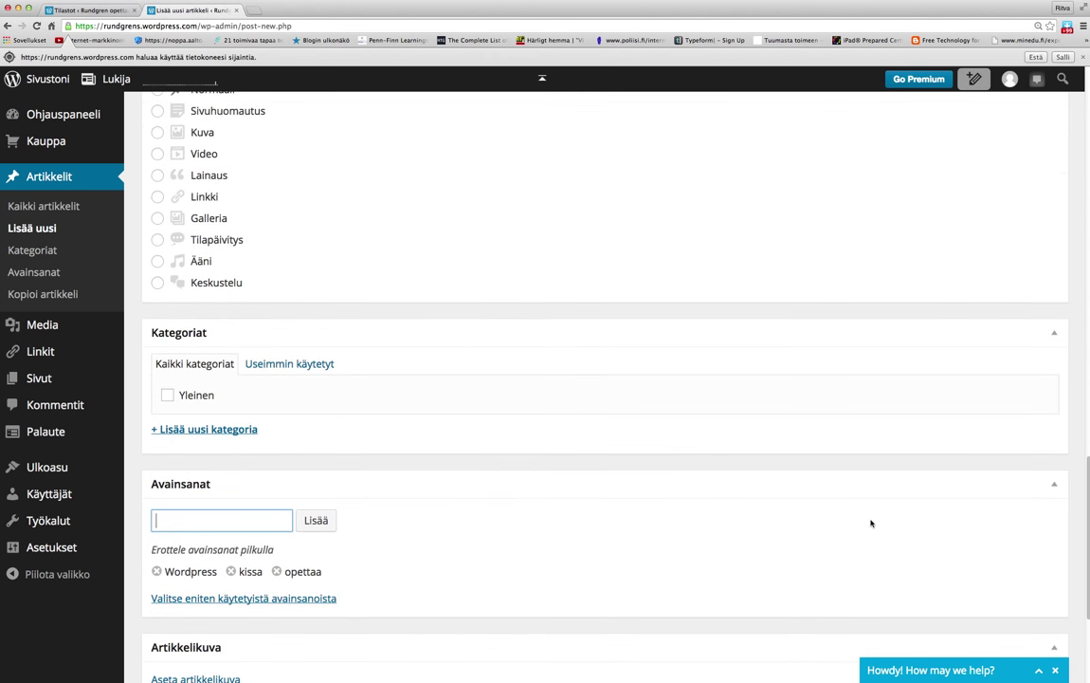
pyautogui.scroll(2, 875, 494)
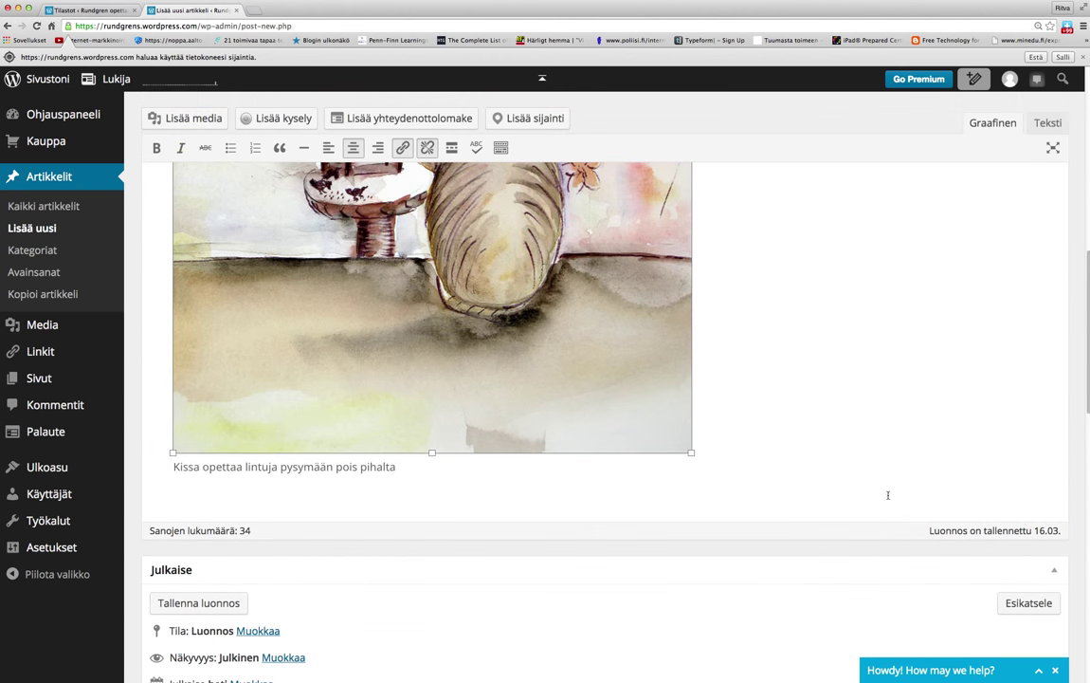
pyautogui.scroll(-1, 888, 495)
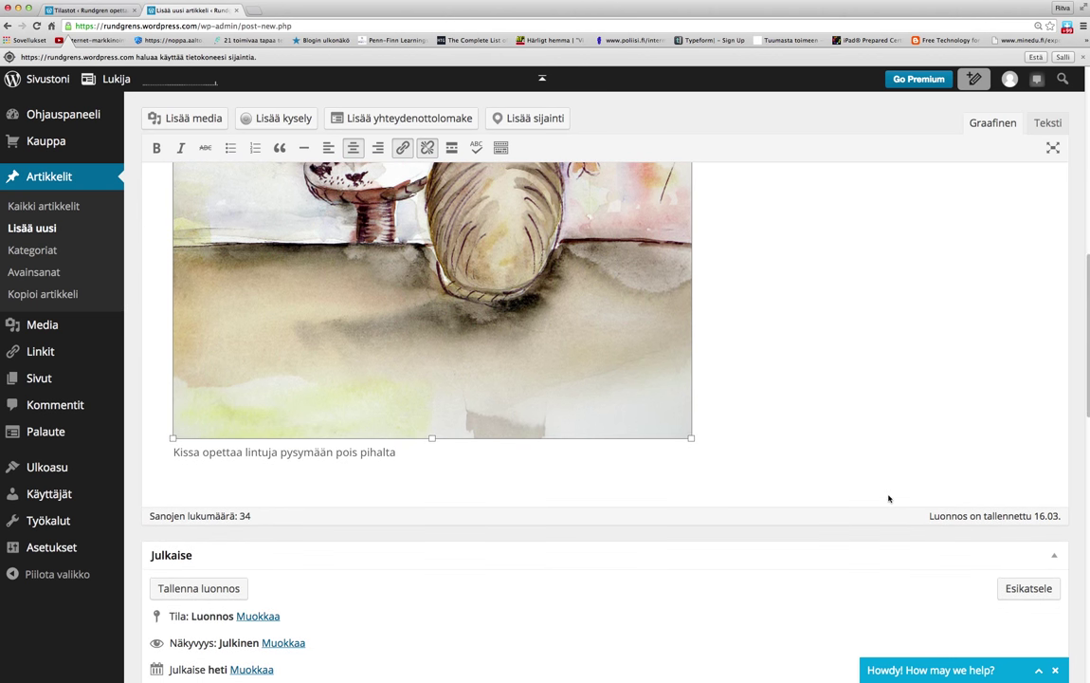
pyautogui.scroll(-3, 939, 517)
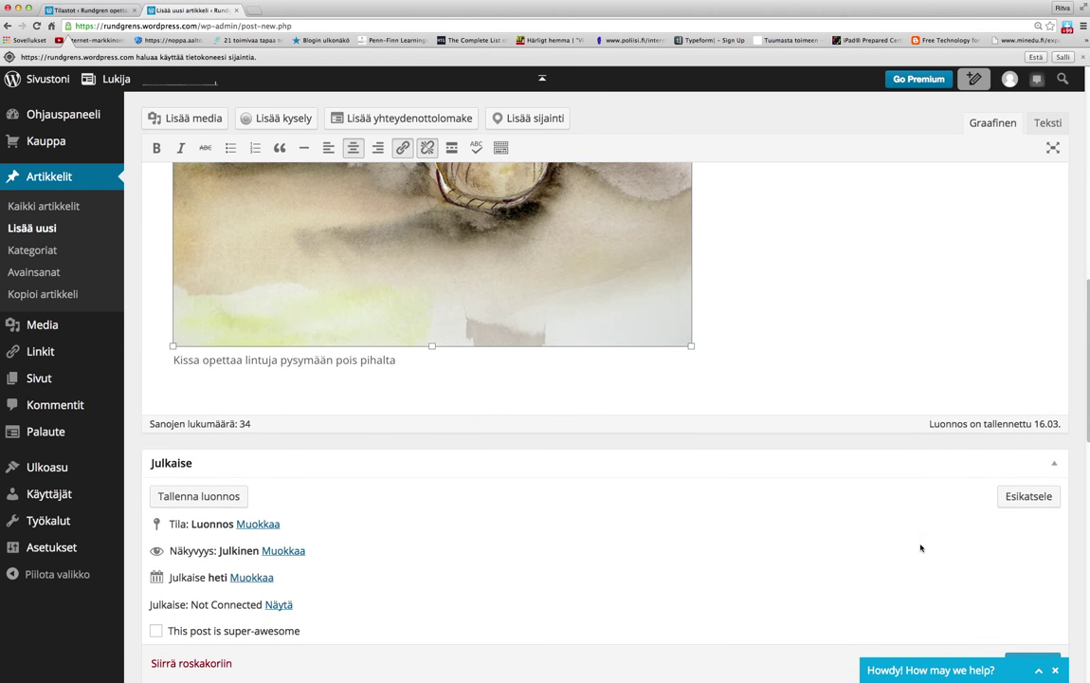
pyautogui.scroll(-5, 925, 540)
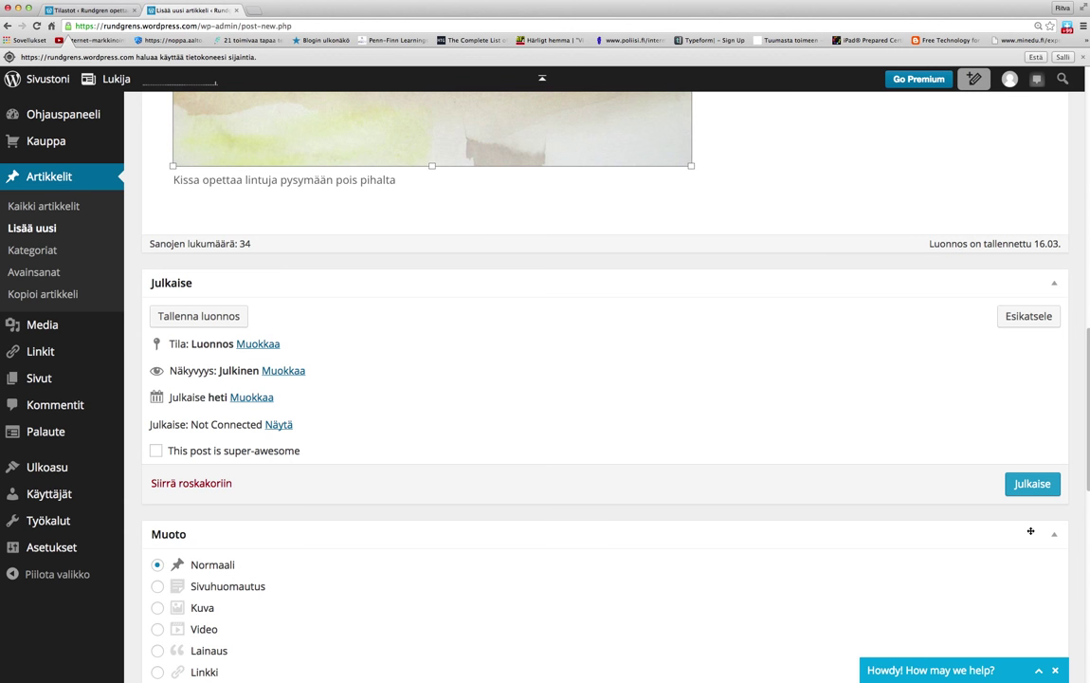
pyautogui.click(1034, 486)
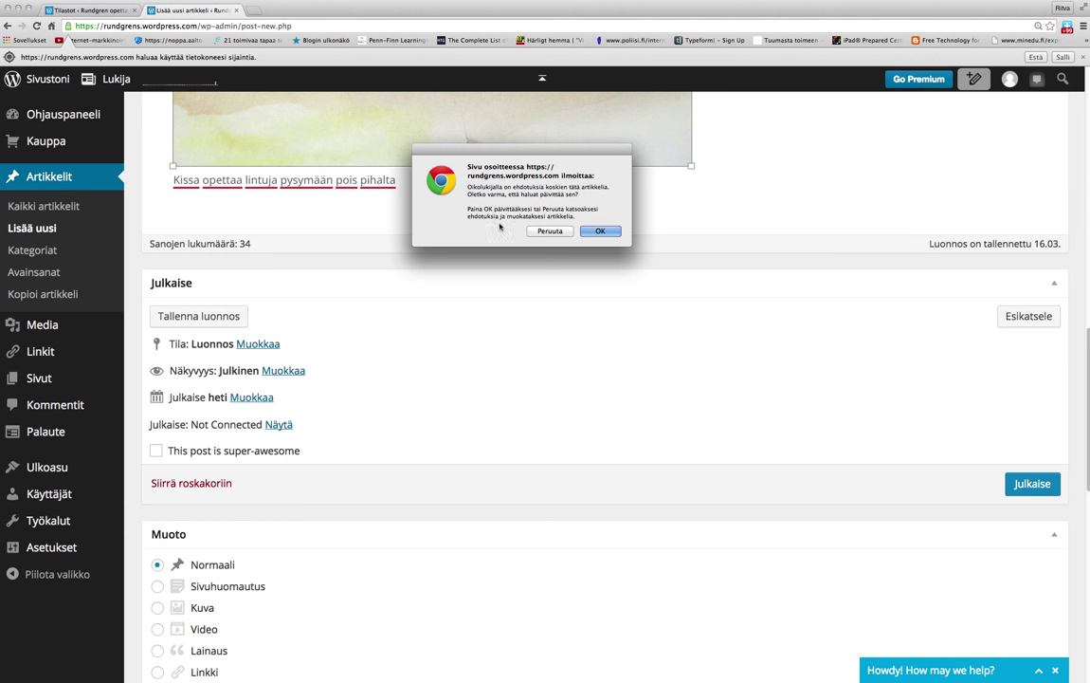
pyautogui.click(603, 232)
pyautogui.click(600, 233)
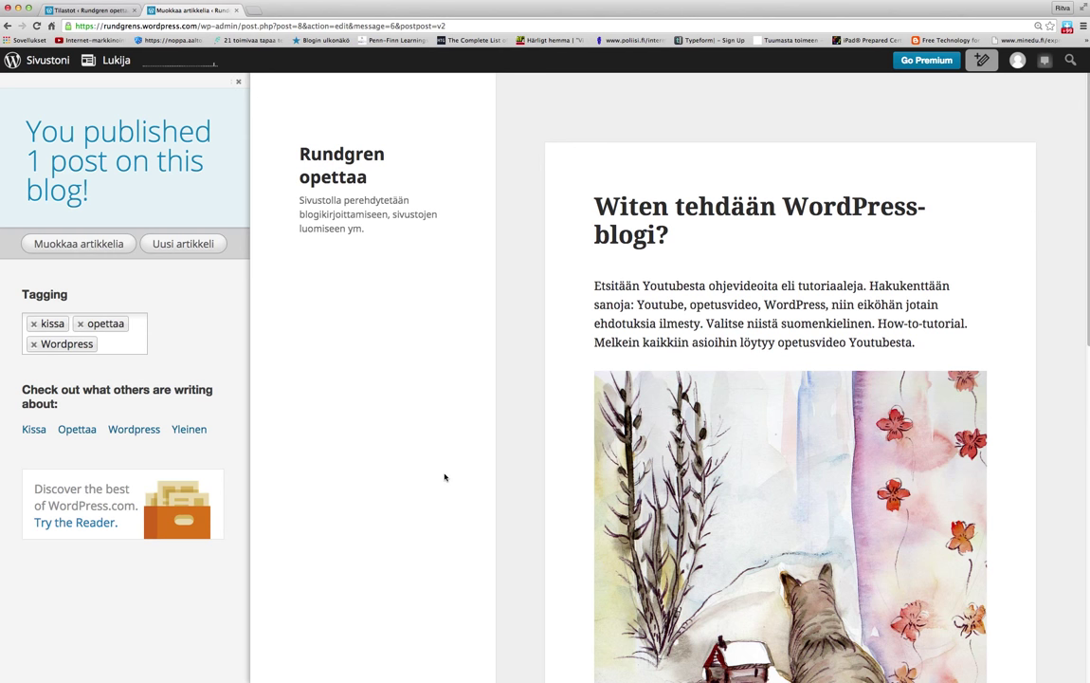
# Review the published article from its title down to the image caption and tags.
pyautogui.scroll(-1, 537, 459)
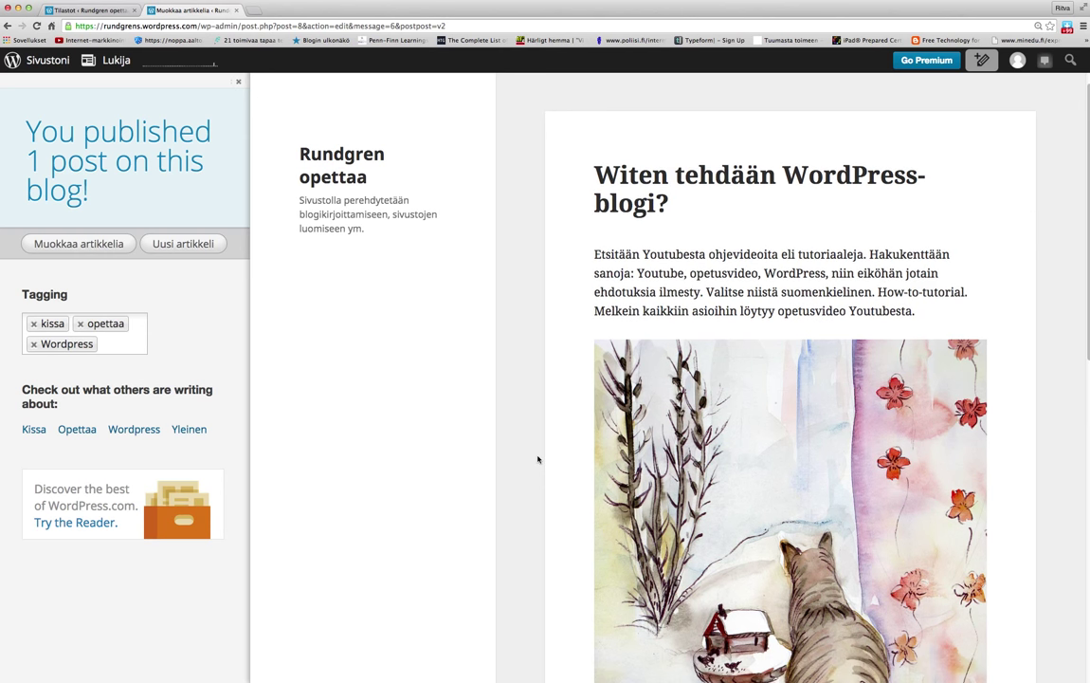
pyautogui.scroll(-2, 533, 459)
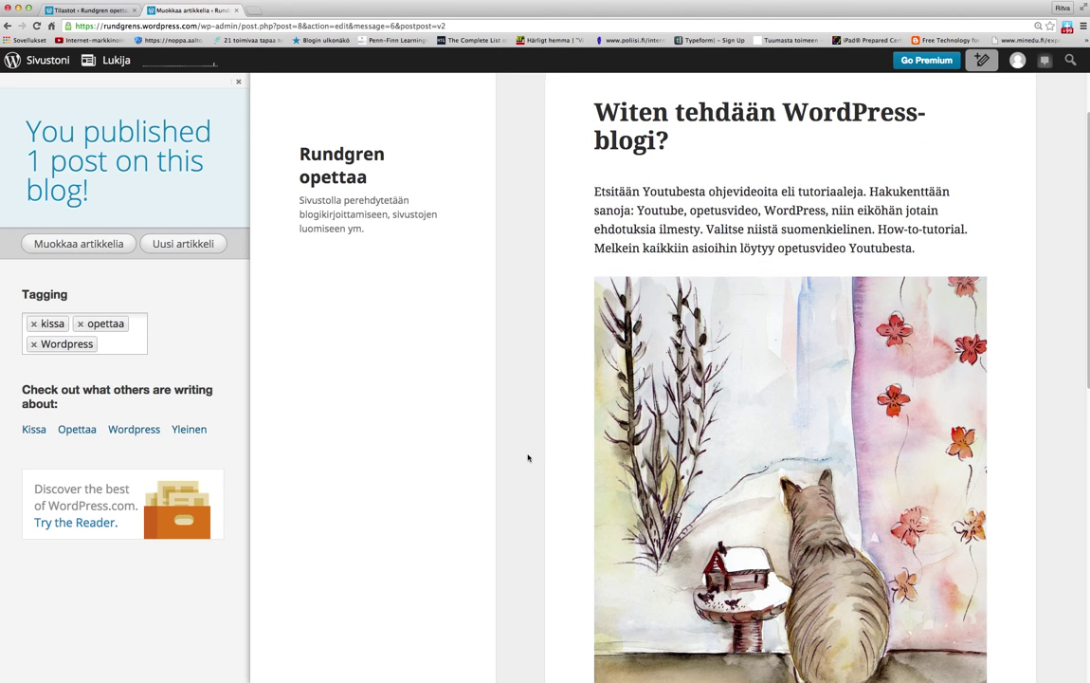
pyautogui.scroll(-10, 528, 458)
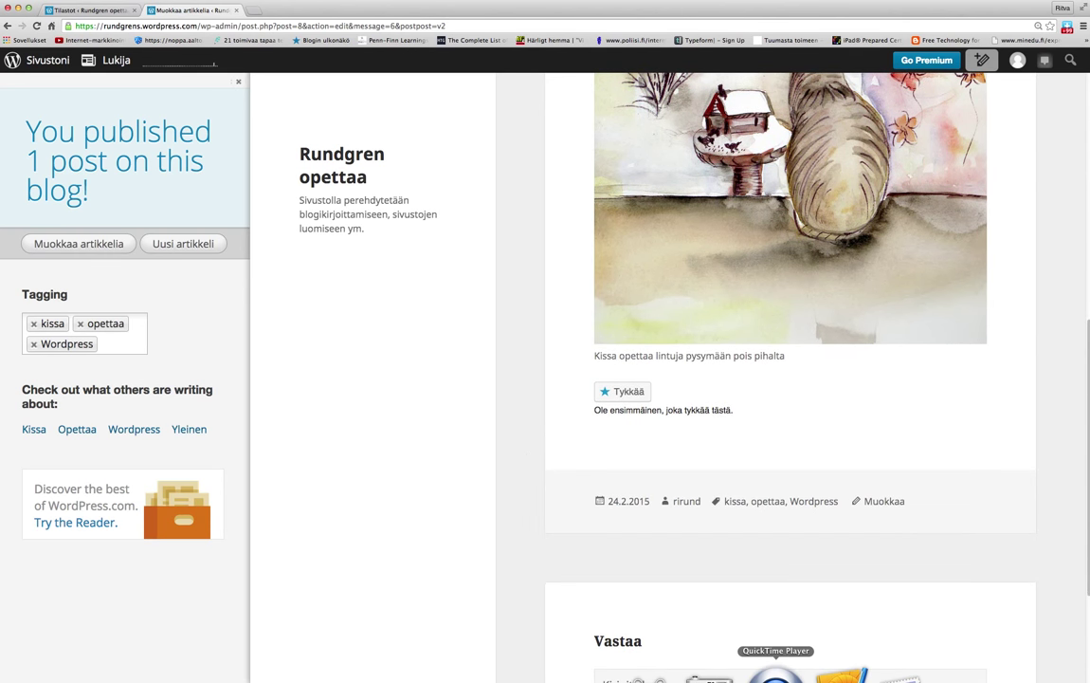
pyautogui.rightClick(774, 676)
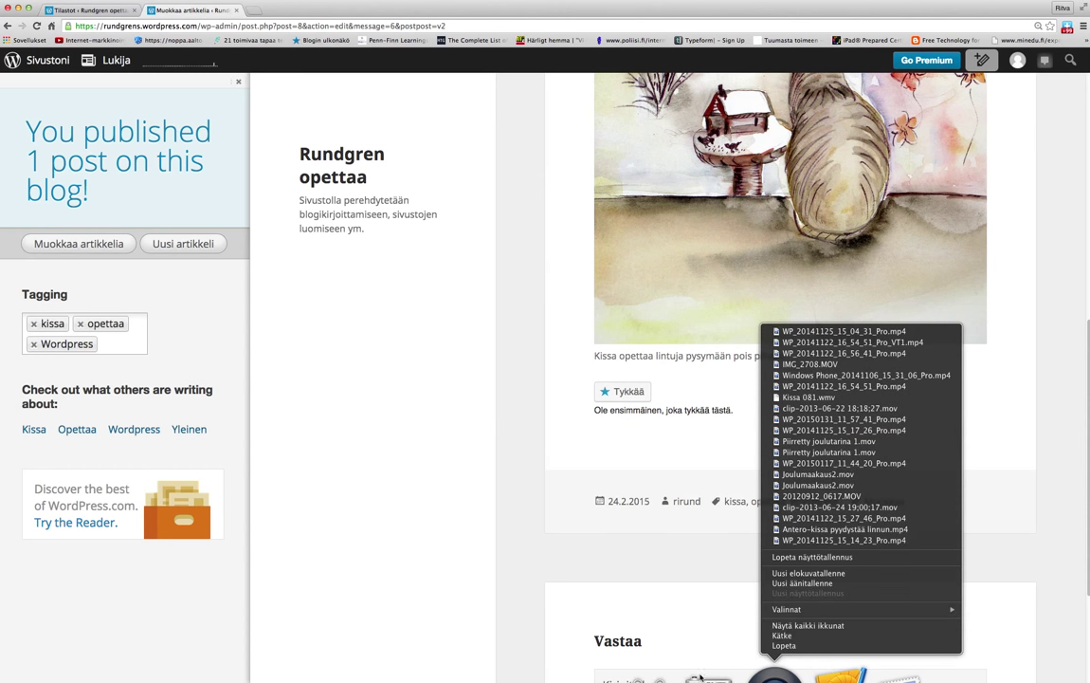